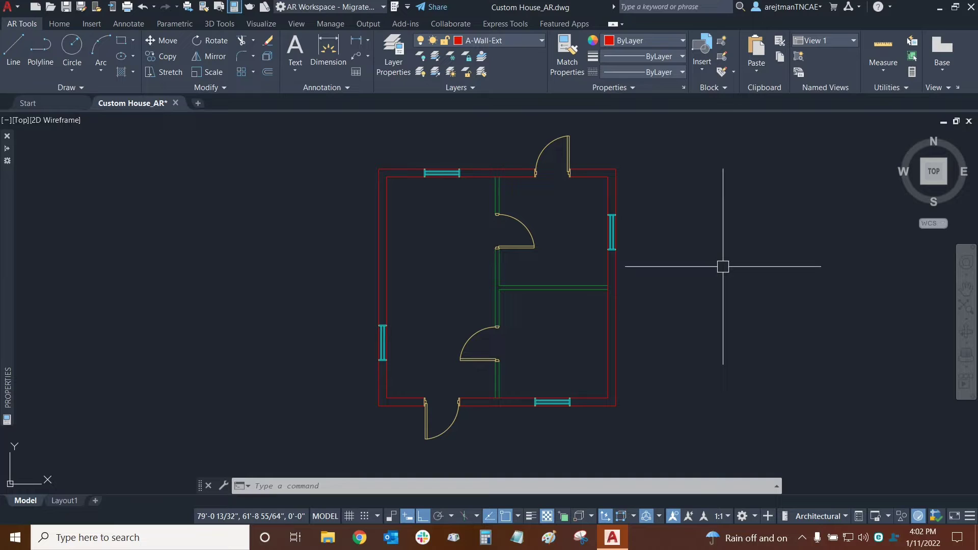
Switch the ribbon to the Manage tab to show the Action Recorder tools.
click(330, 26)
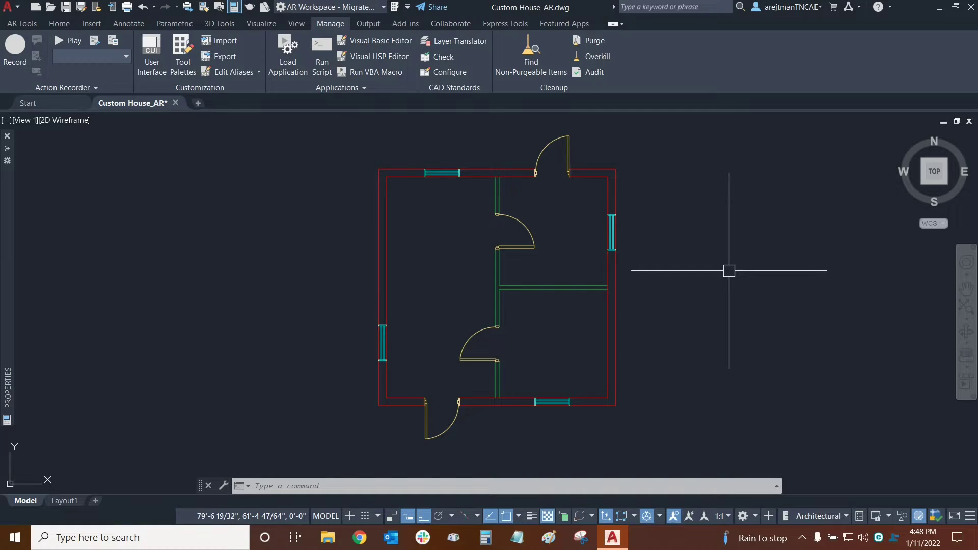
click(15, 70)
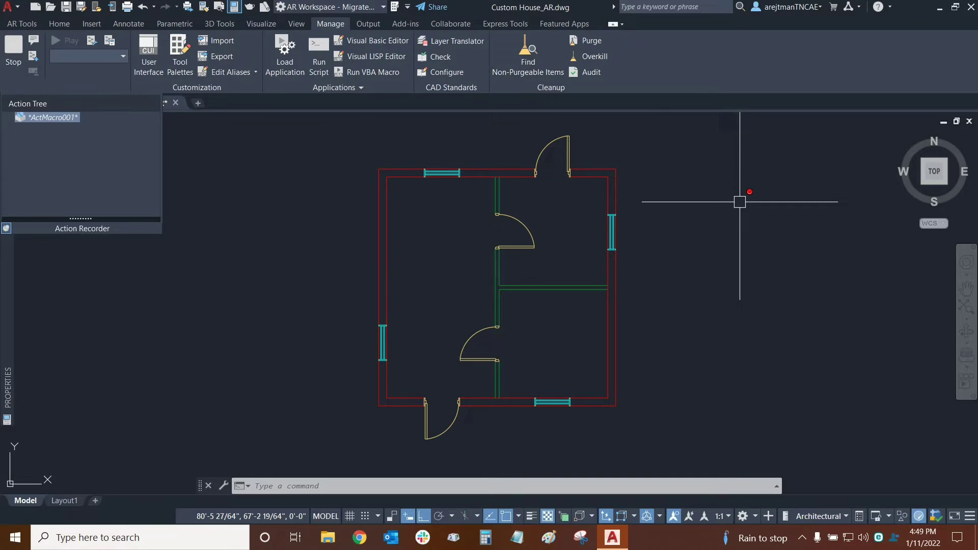
Draw an angled line right of the floor plan with Ortho off, then cancel LINE.
text(line)
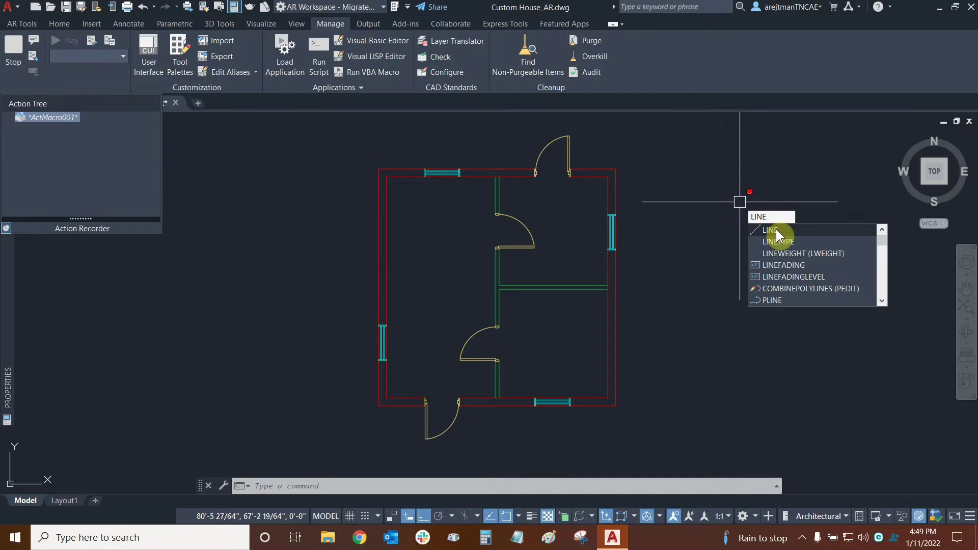
click(775, 230)
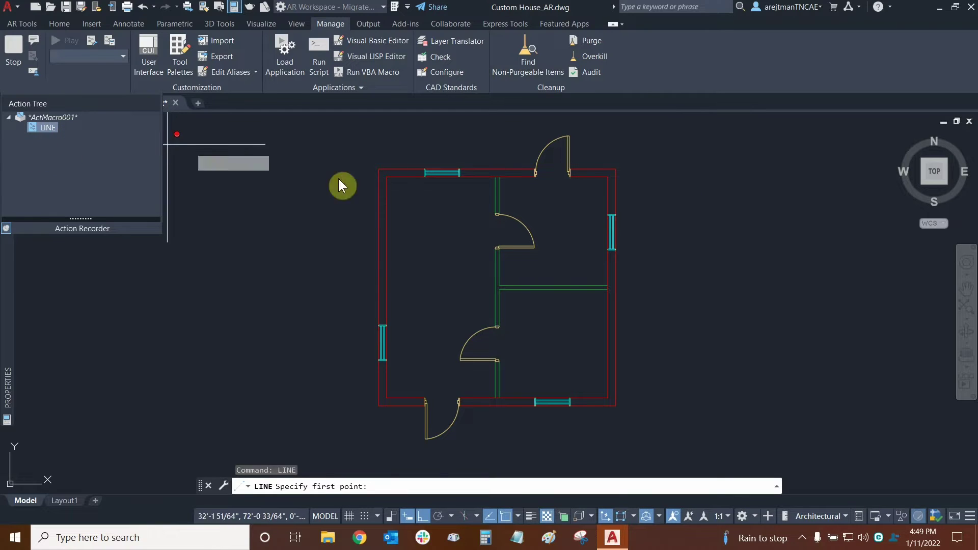
click(654, 197)
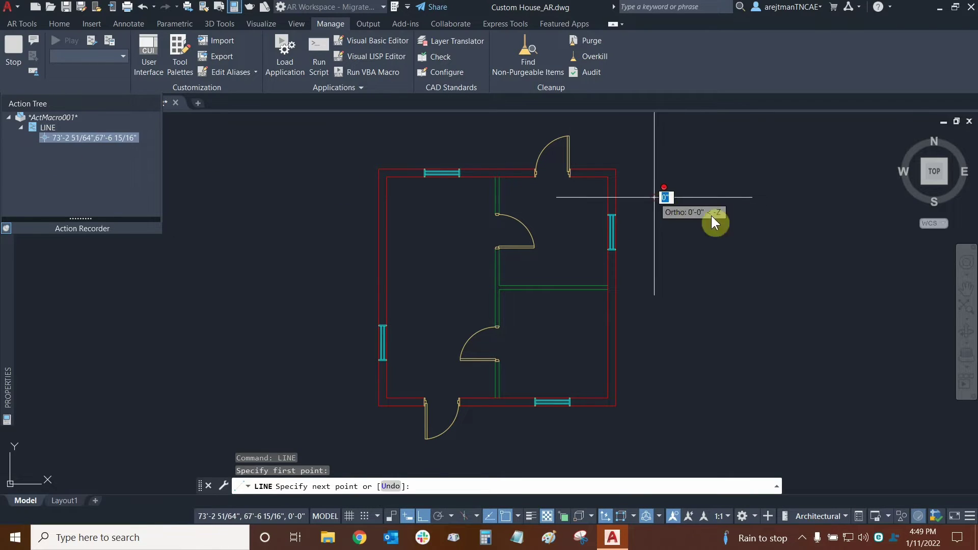
click(424, 515)
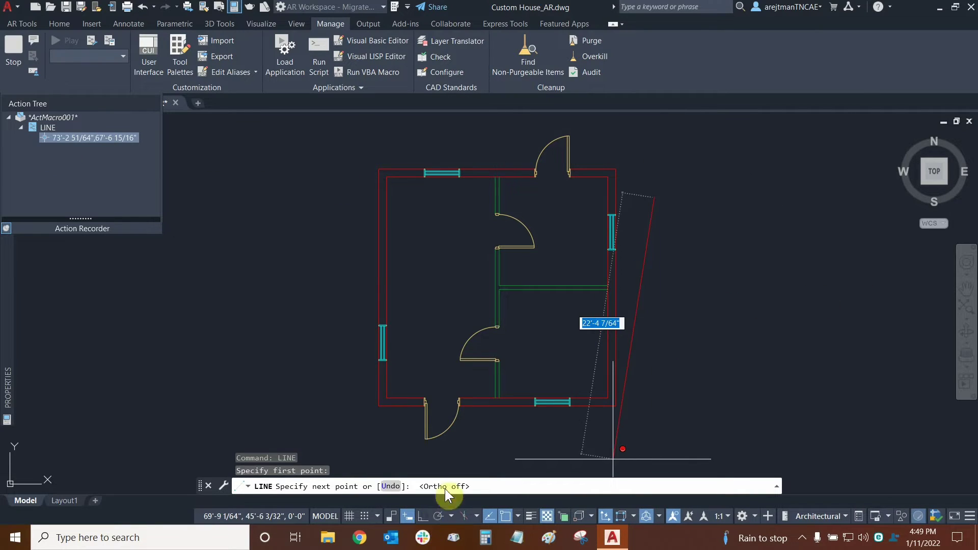
click(730, 268)
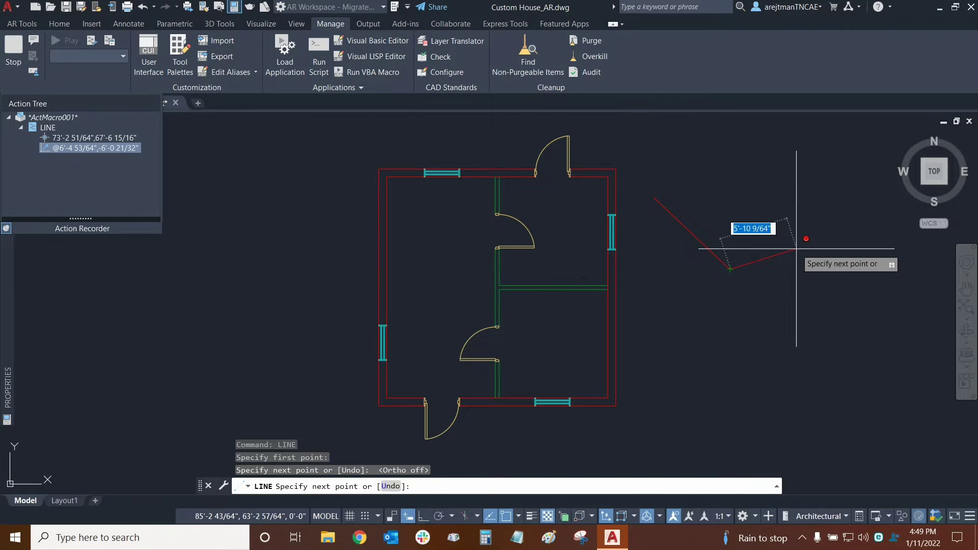
key(Escape)
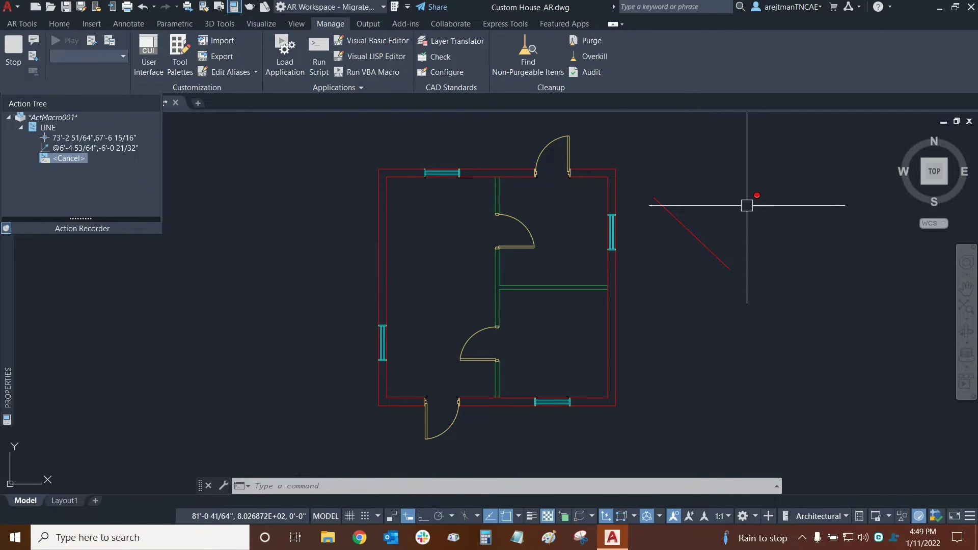
Draw two circles of about 2'-10" radius, one right and one left of the plan.
text(LIN)
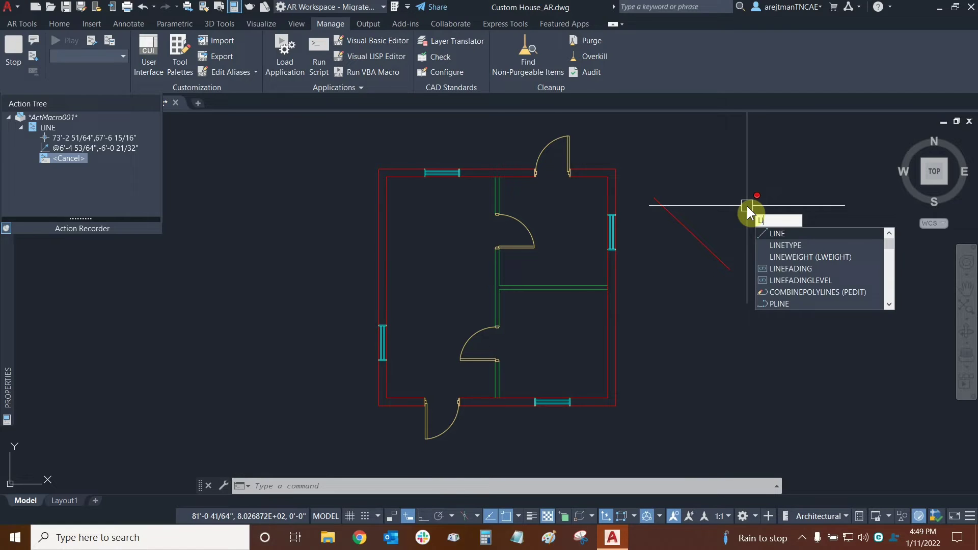
key(BackSpace)
key(BackSpace)
text(CIRCLE)
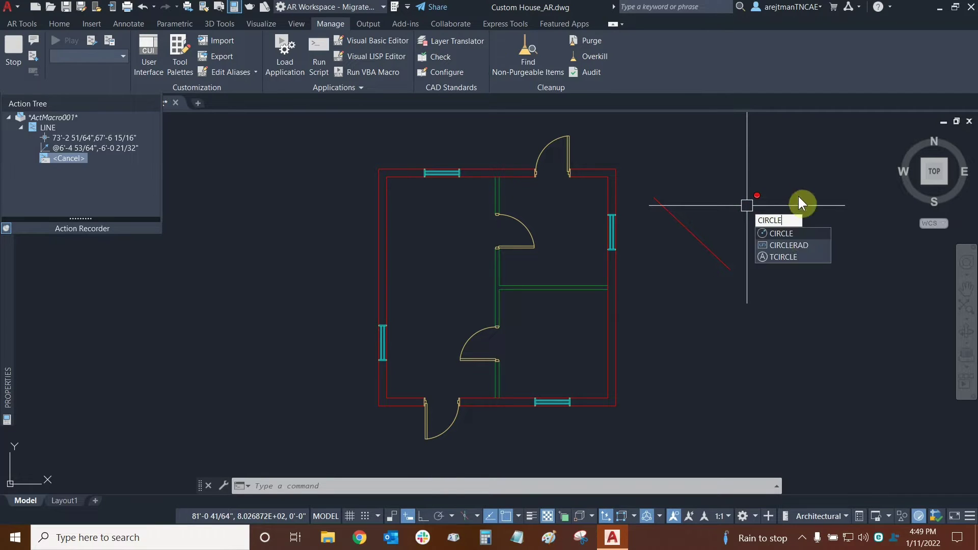
click(791, 234)
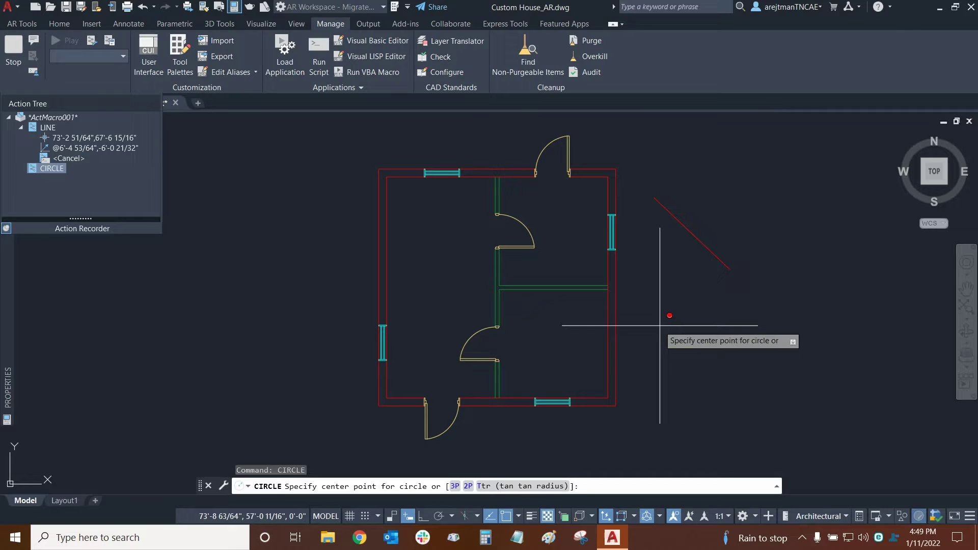
click(668, 343)
click(680, 311)
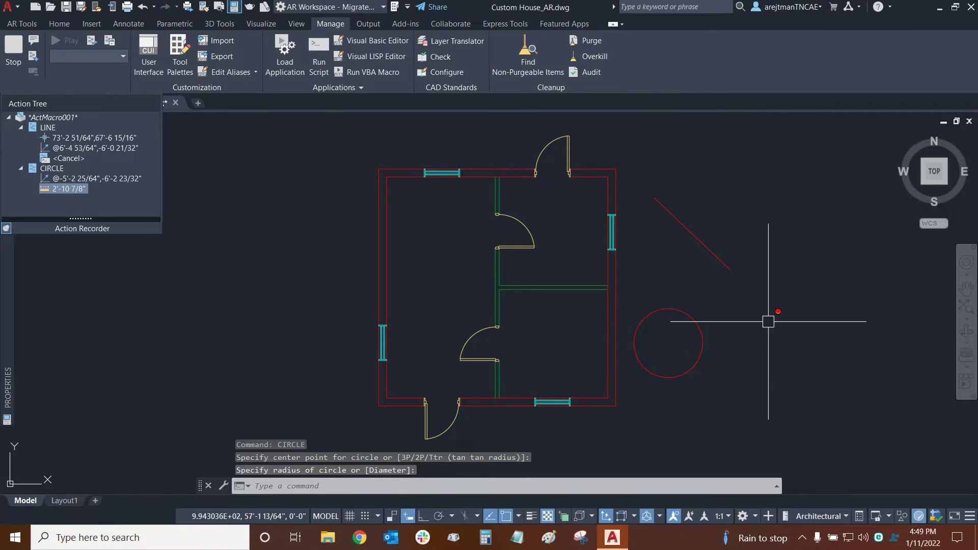
key(Return)
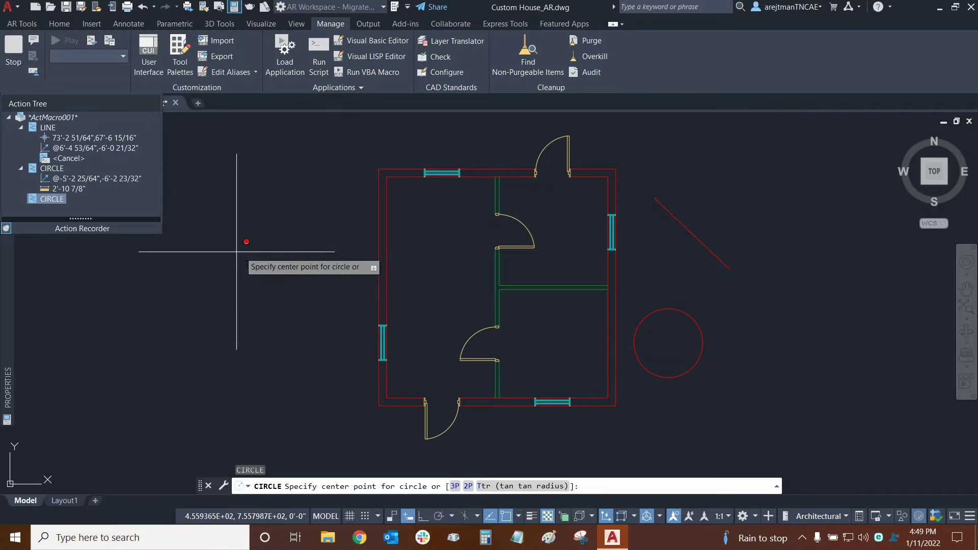
click(309, 248)
click(304, 213)
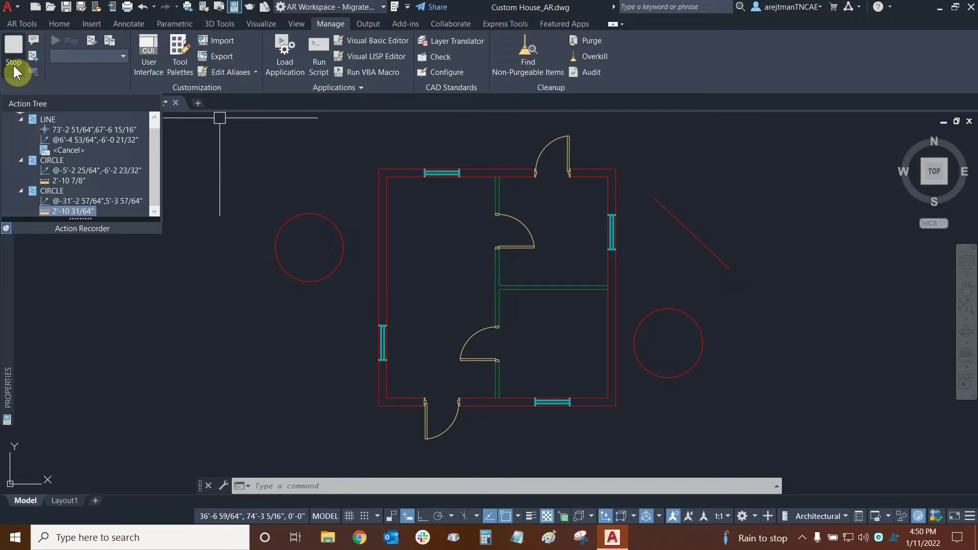
Insert the user message 'Please review step 2' into the macro and select that step.
click(32, 41)
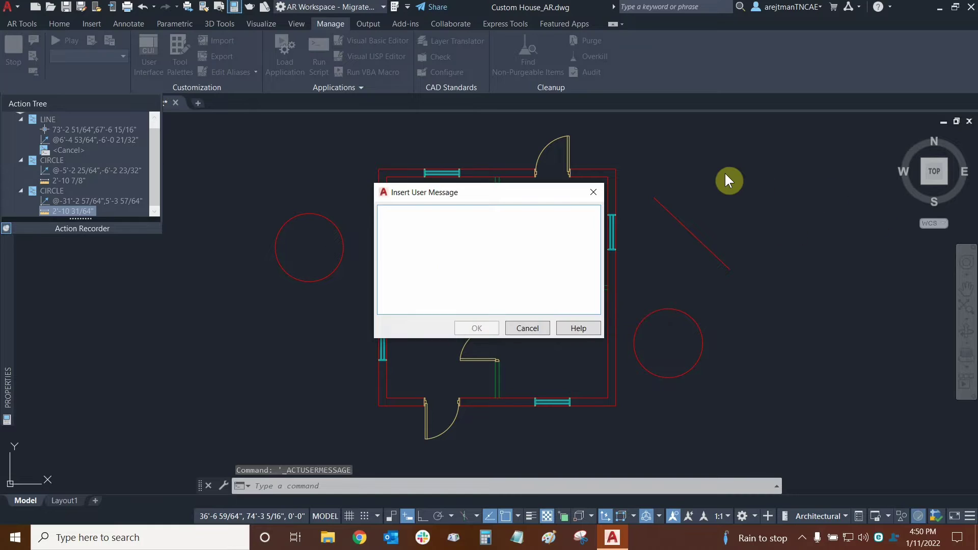
text(Please f)
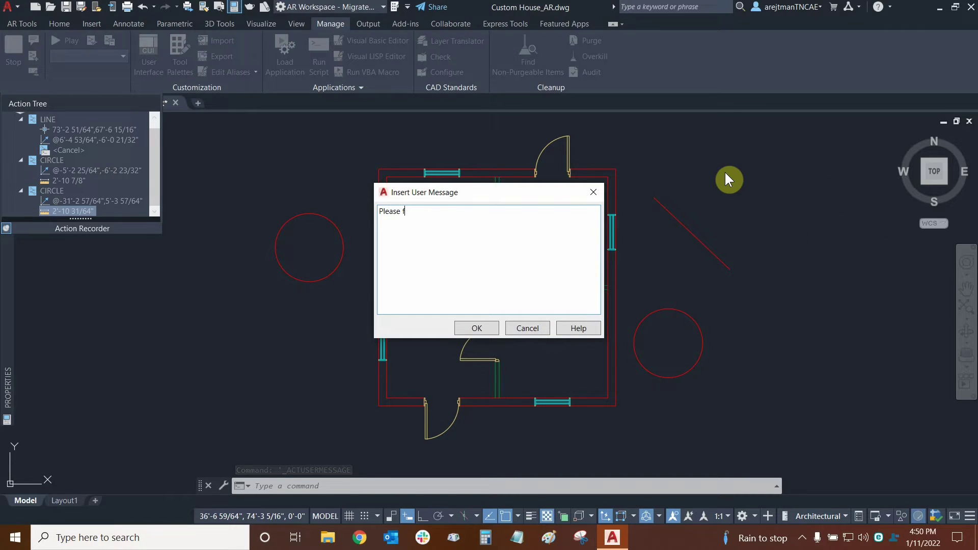
text(eview ste)
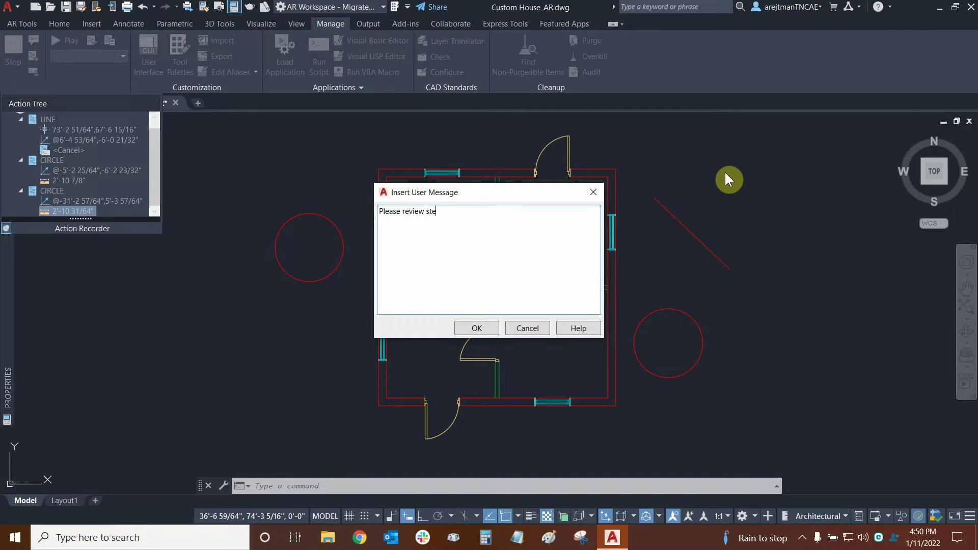
text(p 2)
click(485, 329)
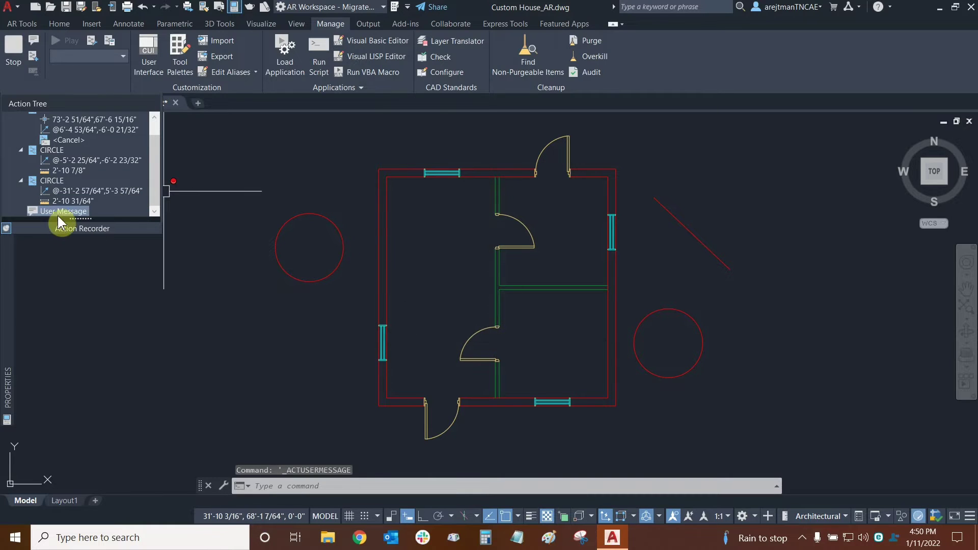
mouse_move(59, 214)
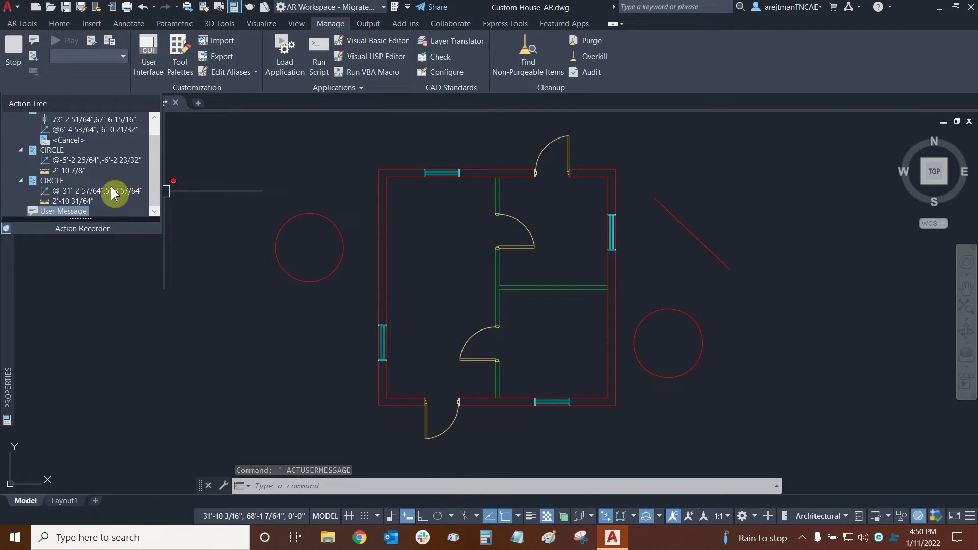
click(54, 212)
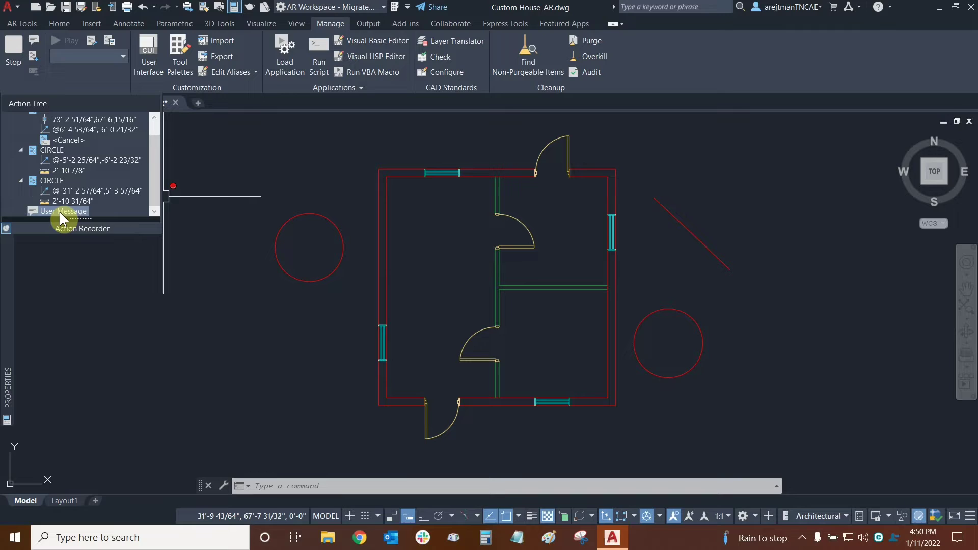
click(59, 212)
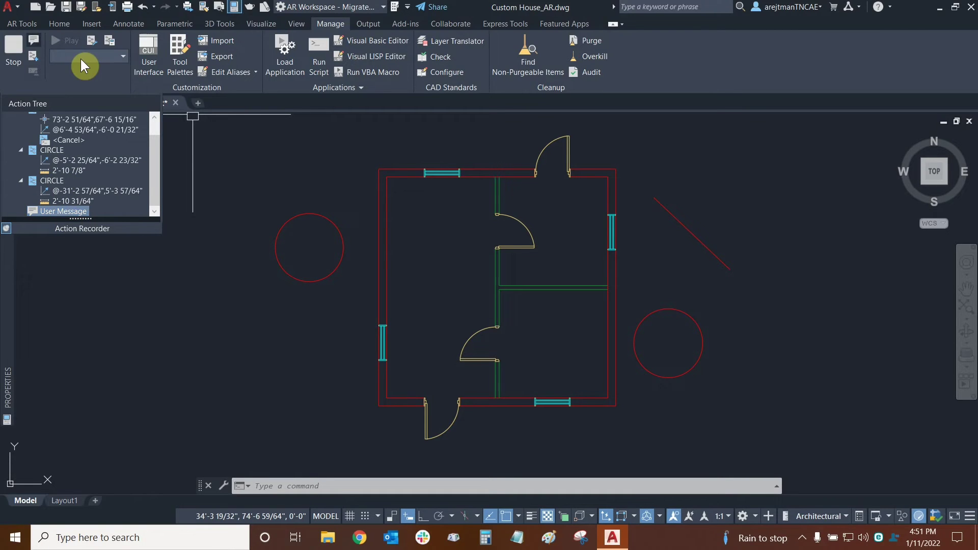
Add a base point at the plan's lower-right corner (70',50') and a pause for user input.
click(34, 55)
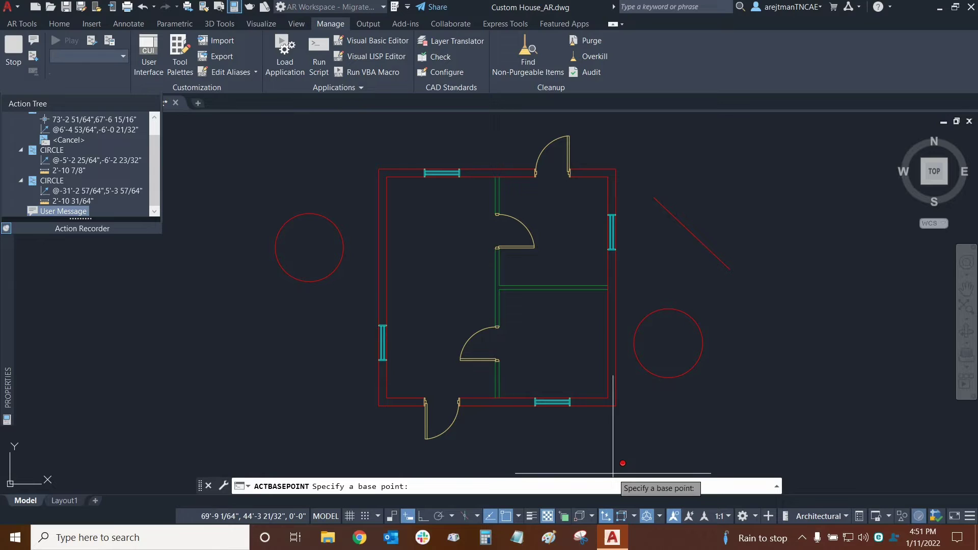
click(616, 405)
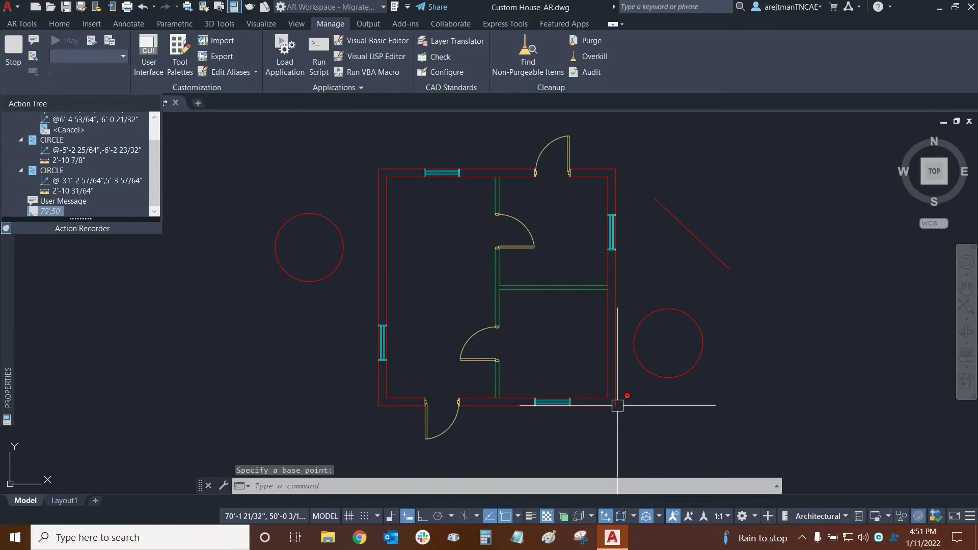
click(36, 71)
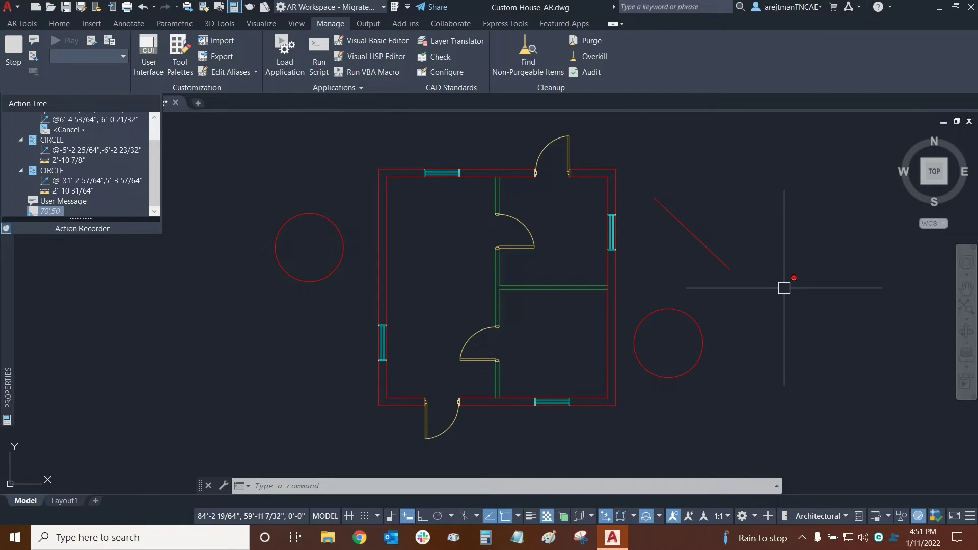
Stop recording, name the macro ActMacro001_Tutorial, and describe it as 'These are some tests'.
click(14, 69)
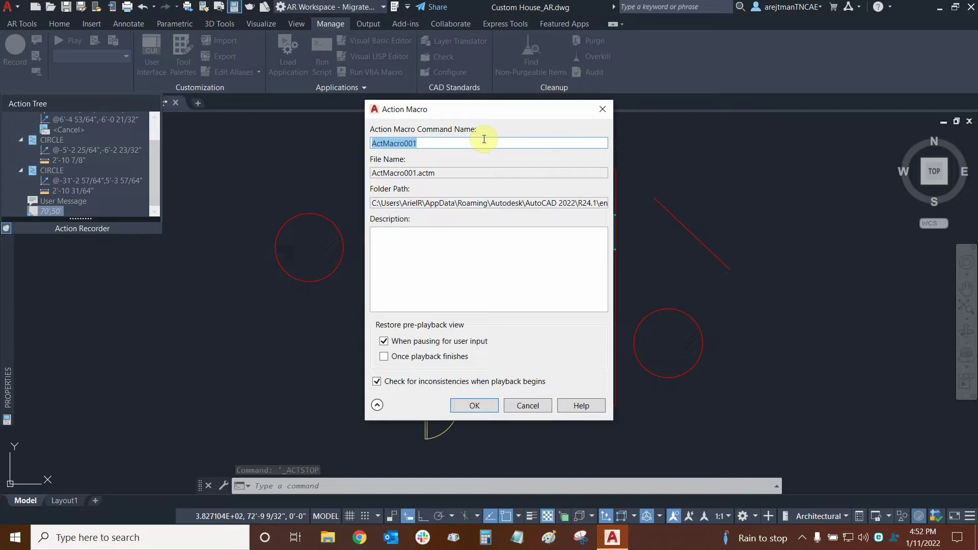
click(468, 142)
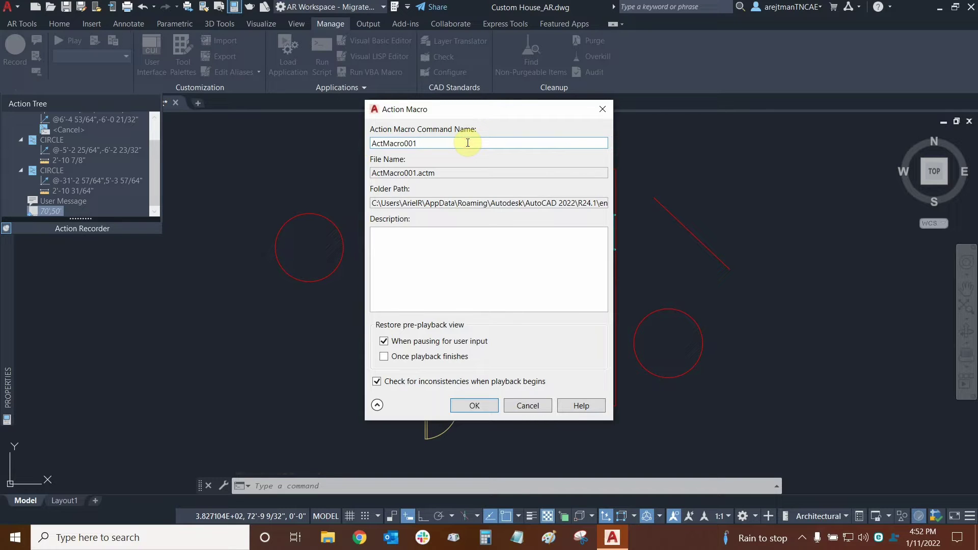
text(_Tutorial)
click(423, 270)
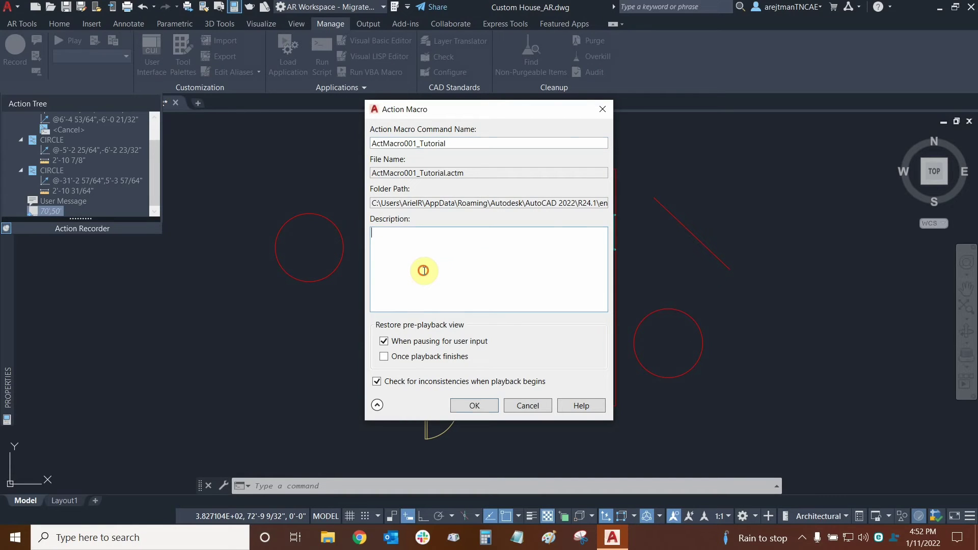
text(THese are some tests)
click(380, 236)
key(BackSpace)
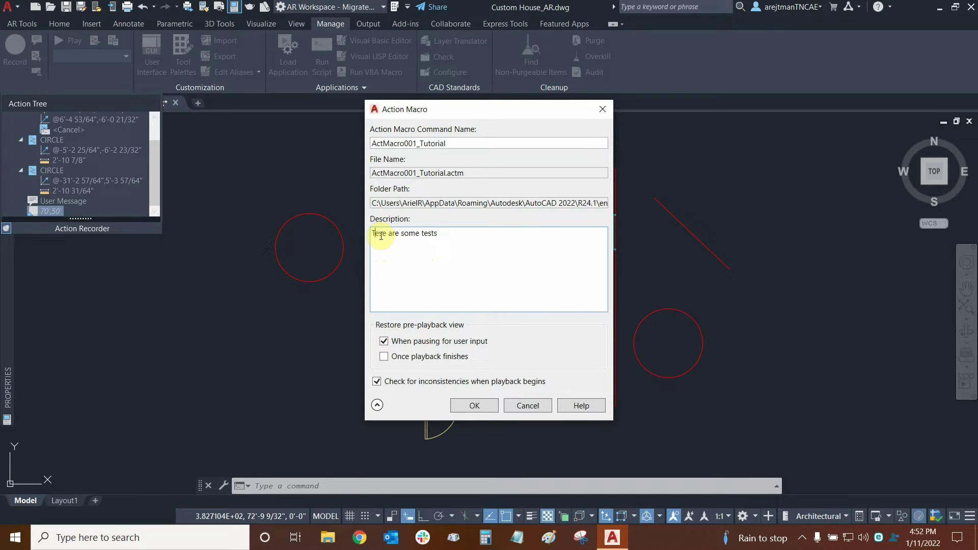
text(h)
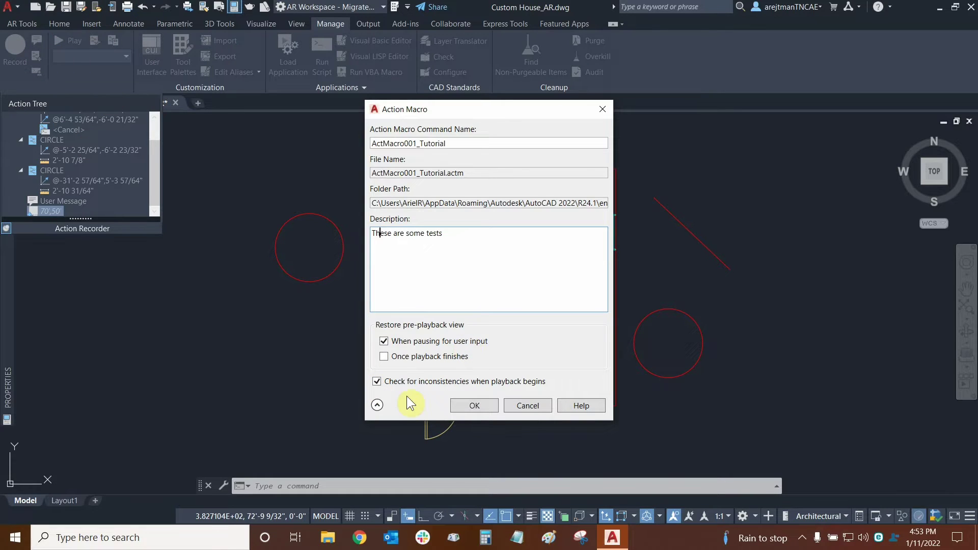
Collapse and re-expand the playback options, then save the new action macro.
click(379, 406)
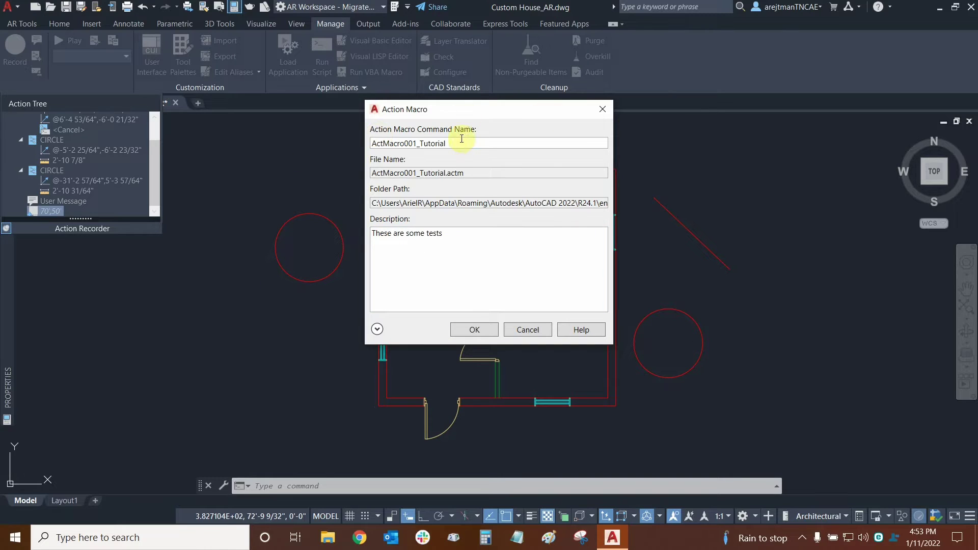
click(377, 329)
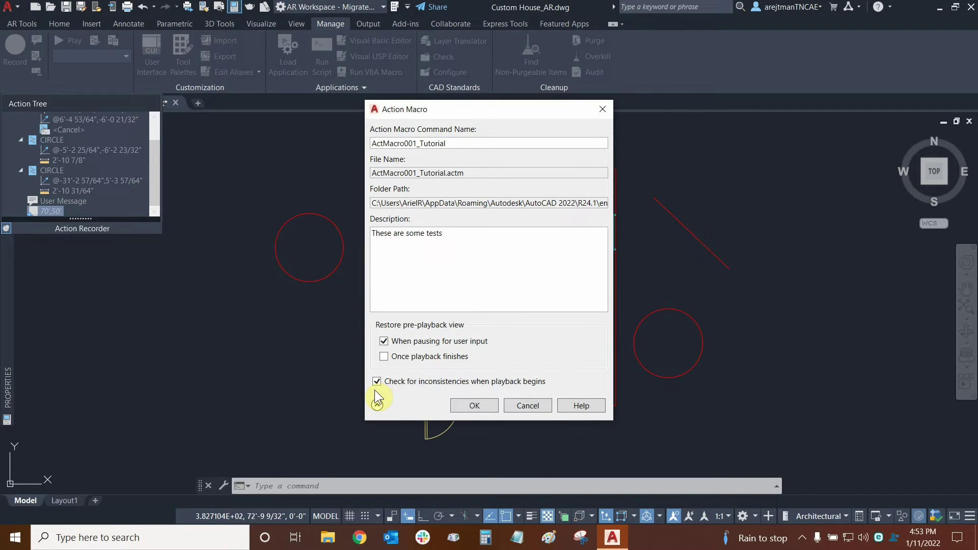
click(486, 408)
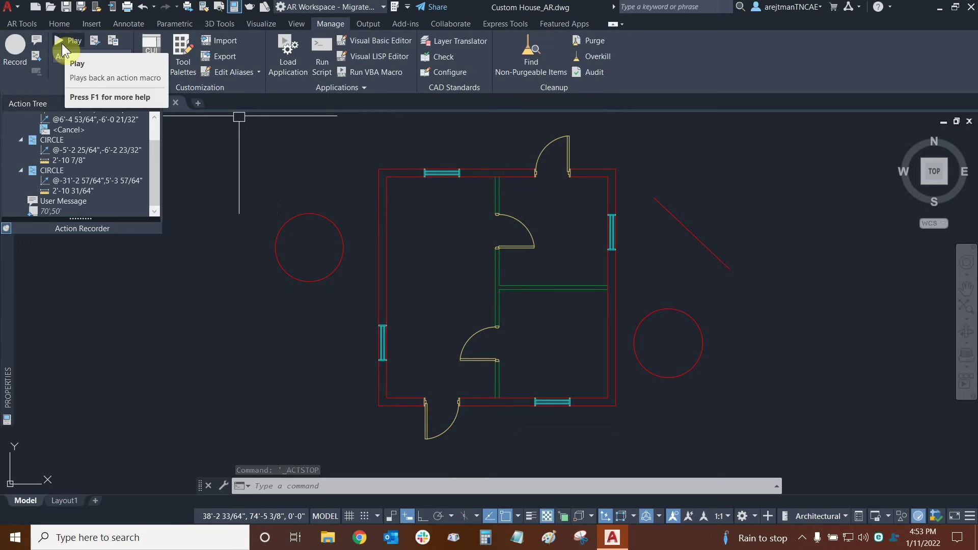
click(105, 54)
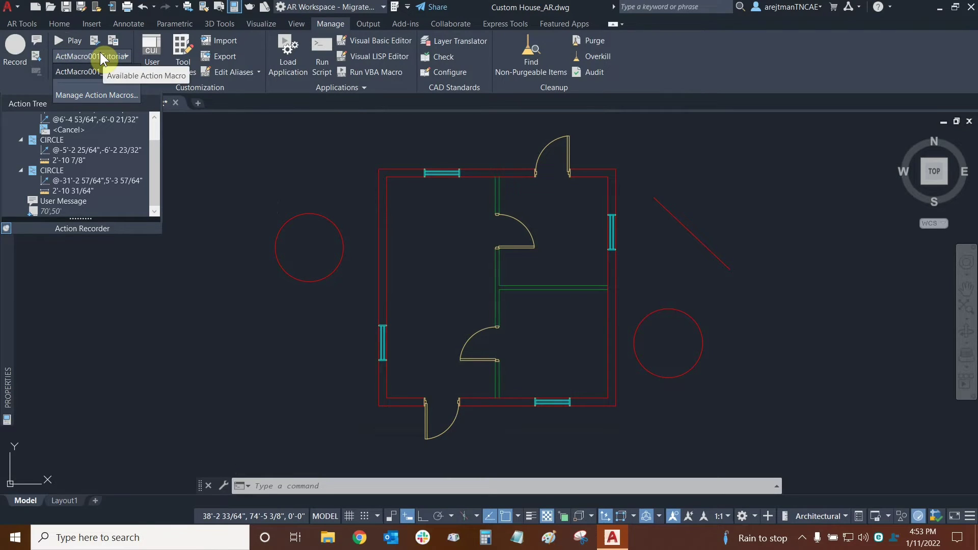
Open the Action Macro Manager and review ActMacro001_Tutorial's settings via Modify.
click(87, 94)
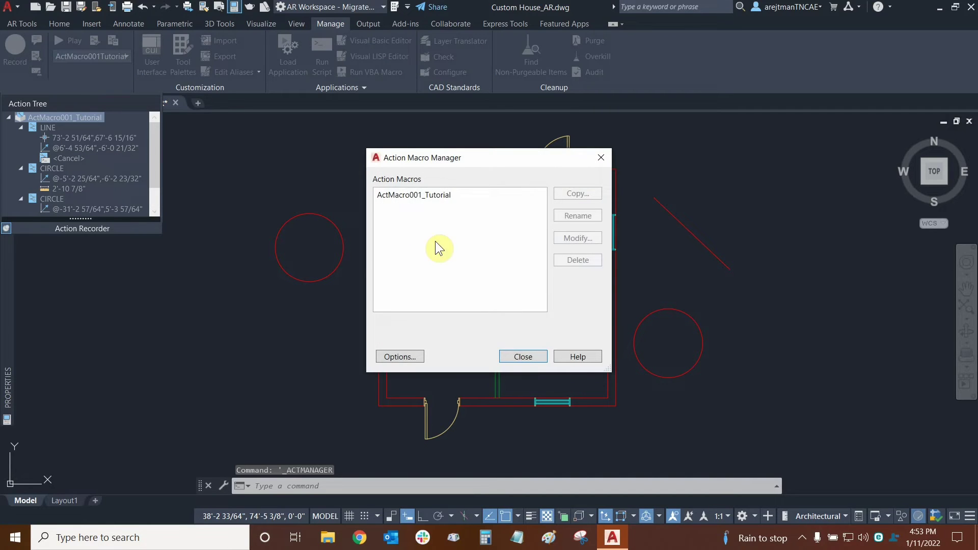
click(389, 198)
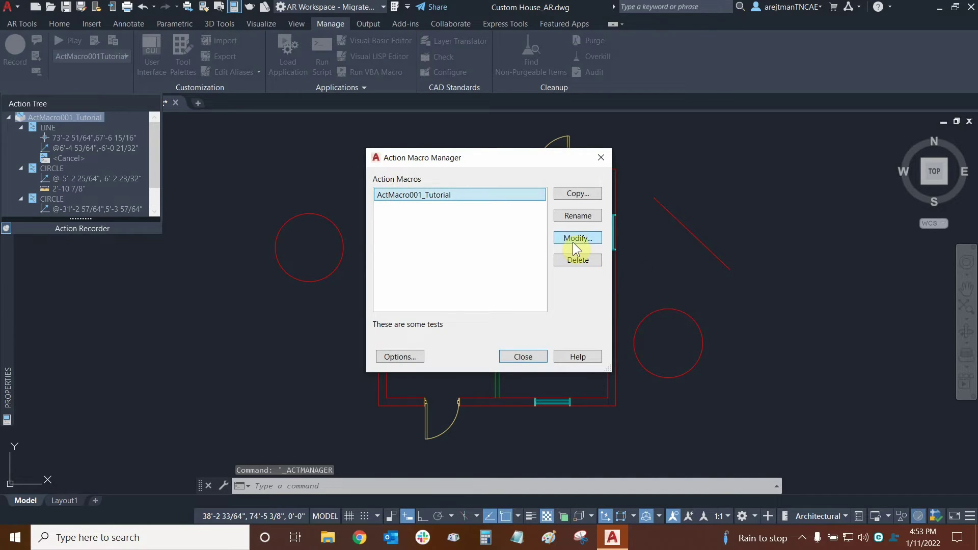
click(574, 243)
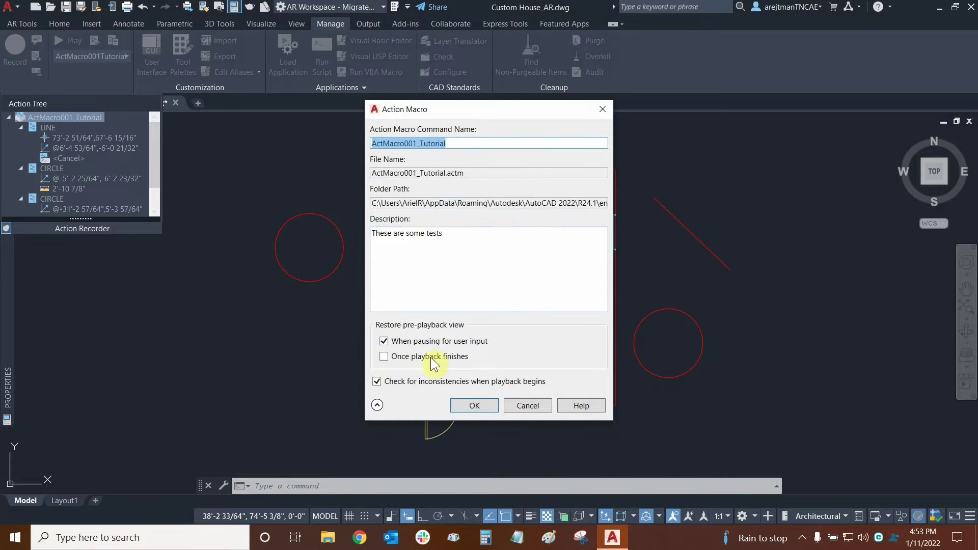
click(527, 406)
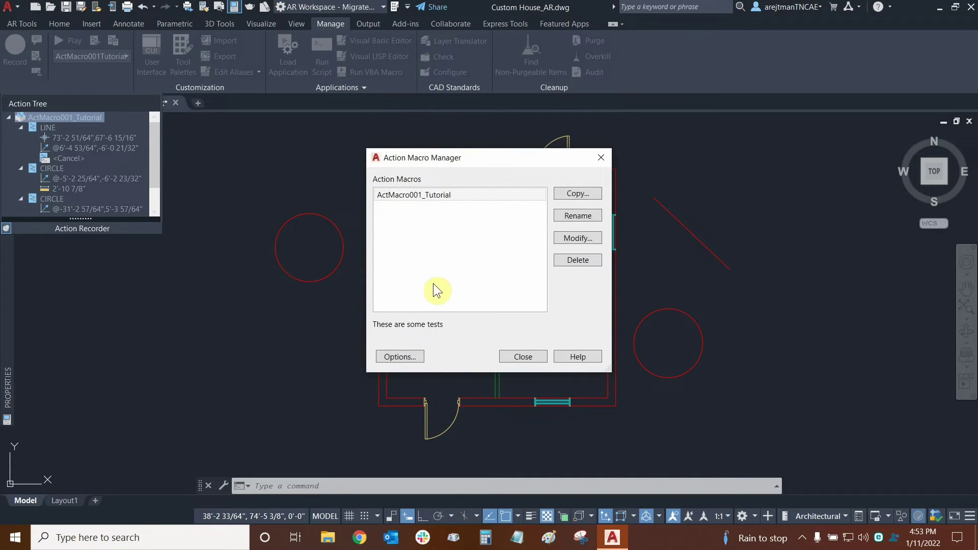
click(403, 357)
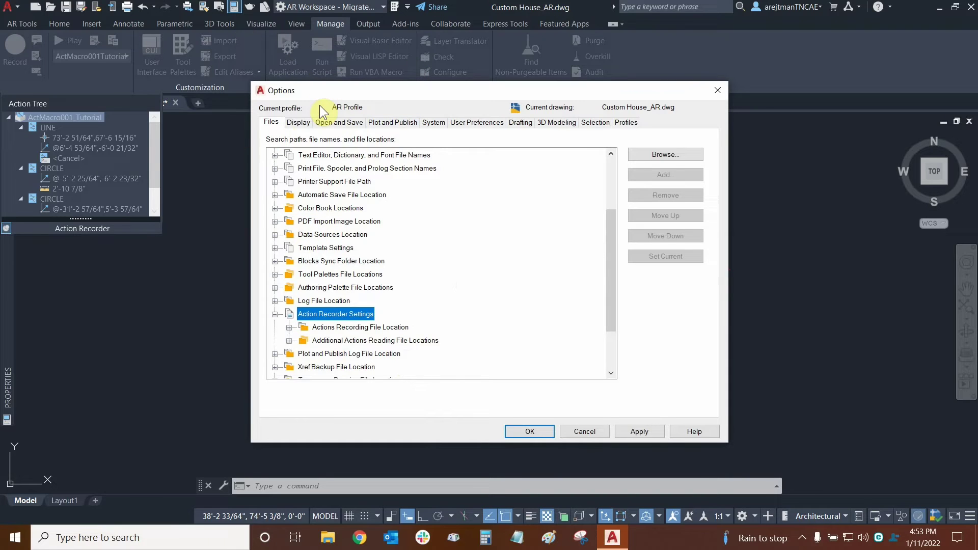
click(14, 10)
click(289, 329)
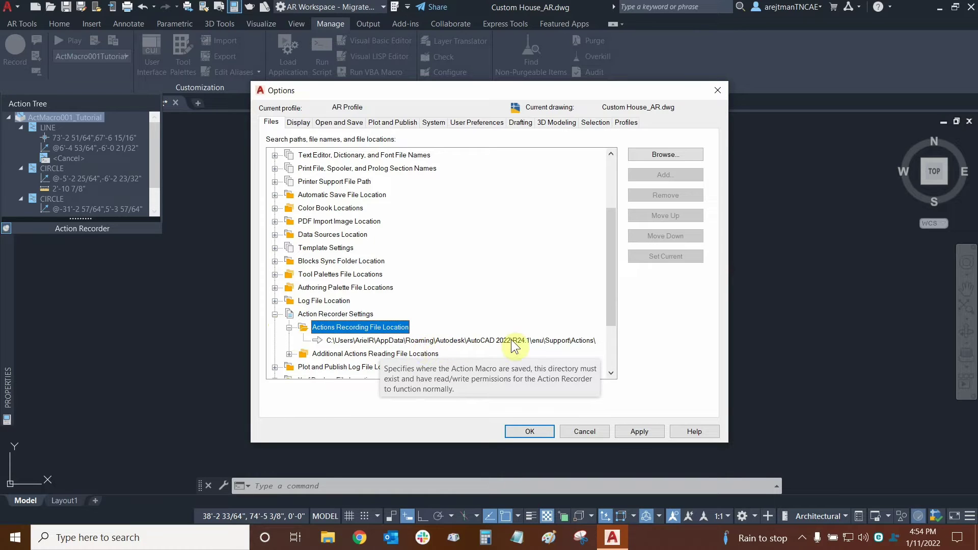
click(289, 328)
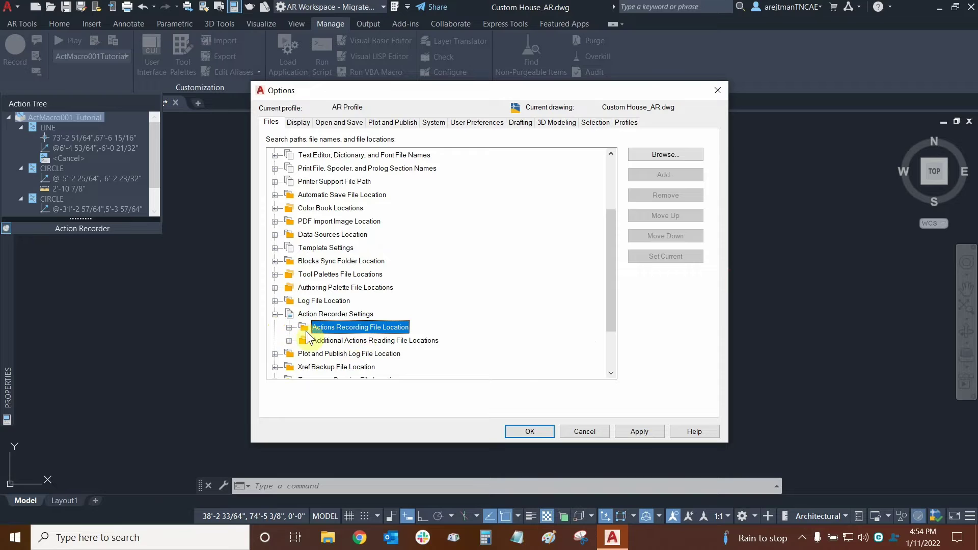
click(337, 341)
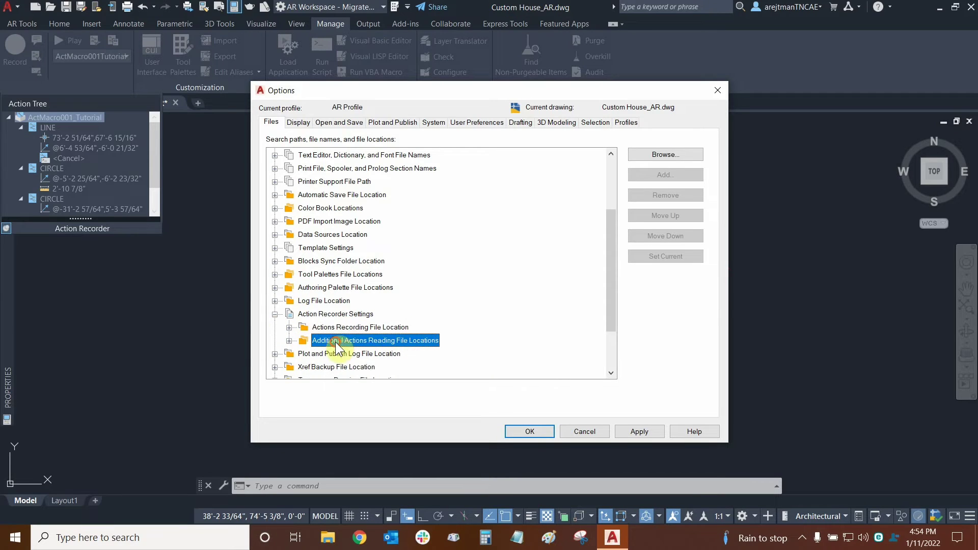
click(289, 341)
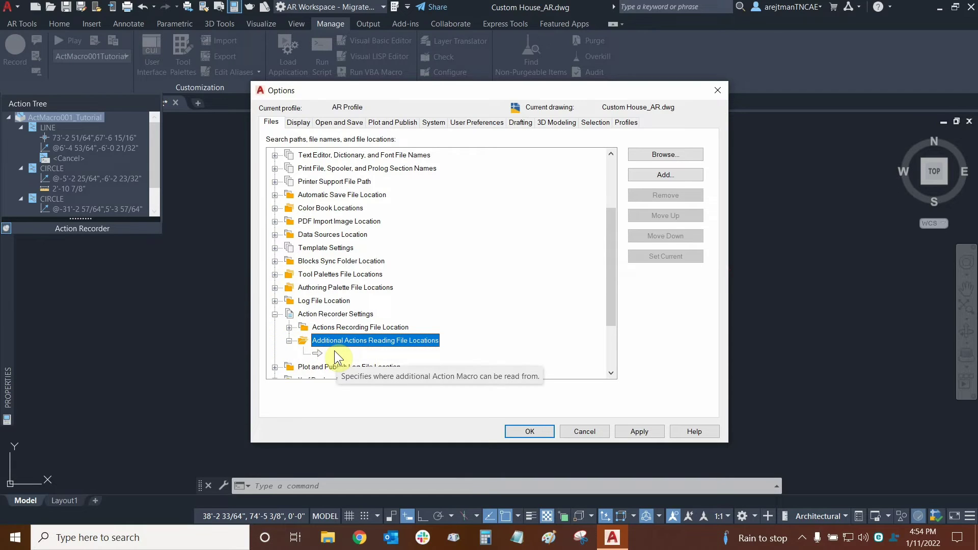
click(289, 340)
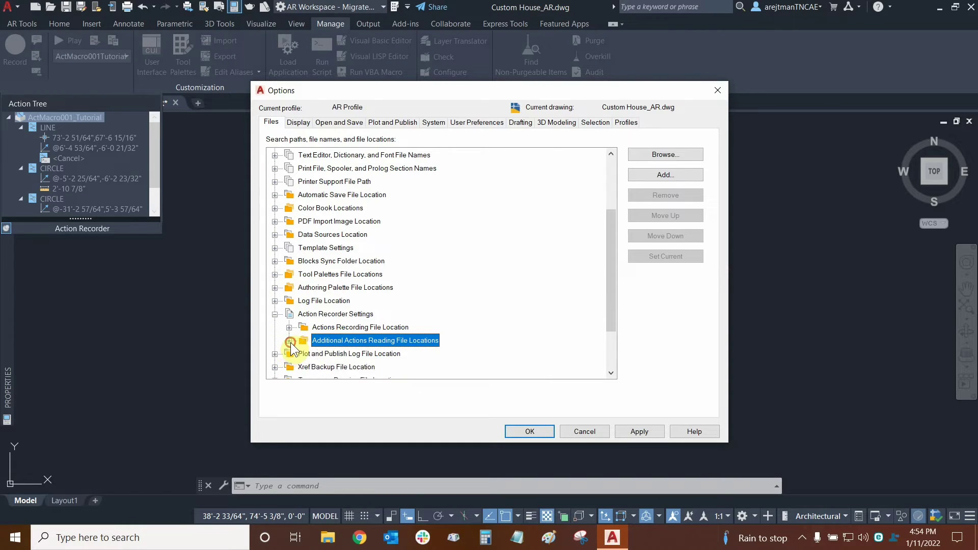
click(591, 432)
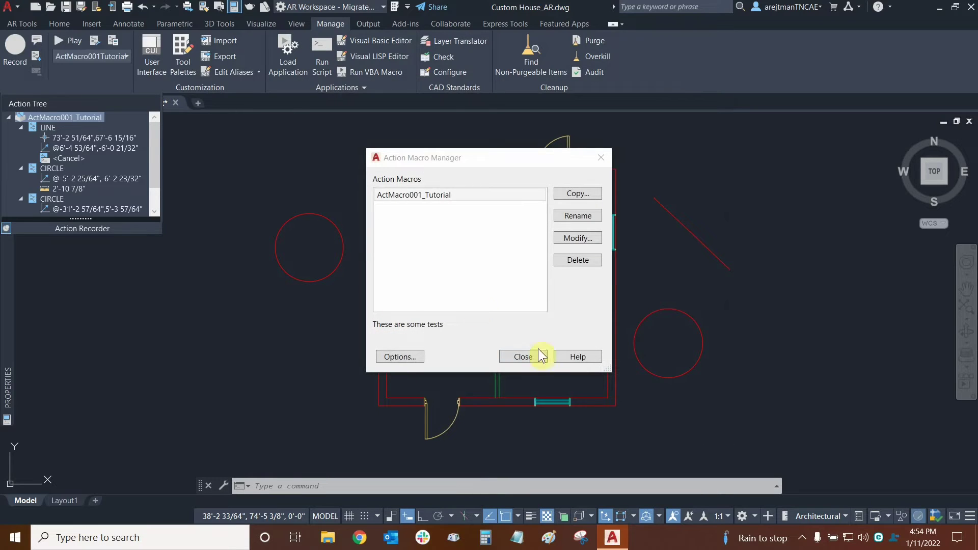
Close the manager and play ActMacro001_Tutorial, dismissing its review message and picking a base point.
click(524, 356)
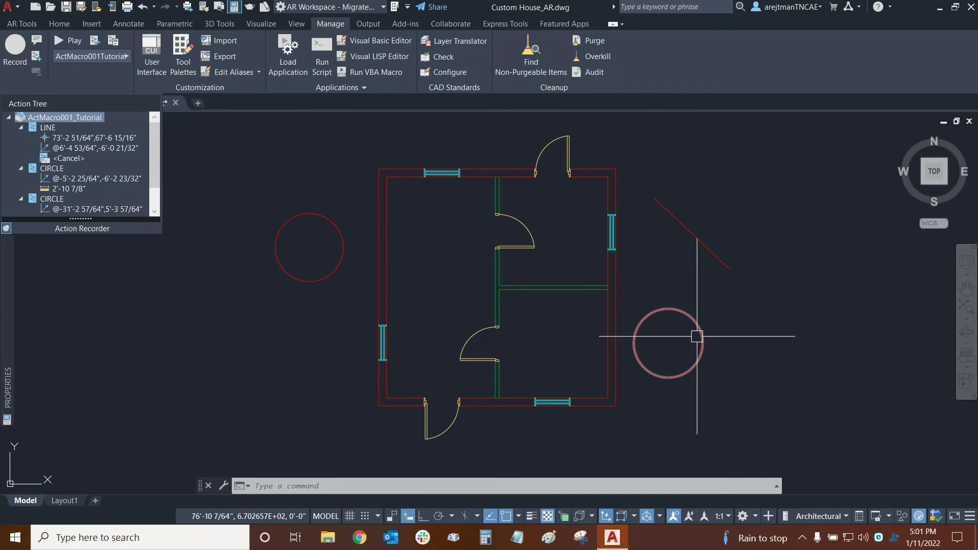
click(59, 41)
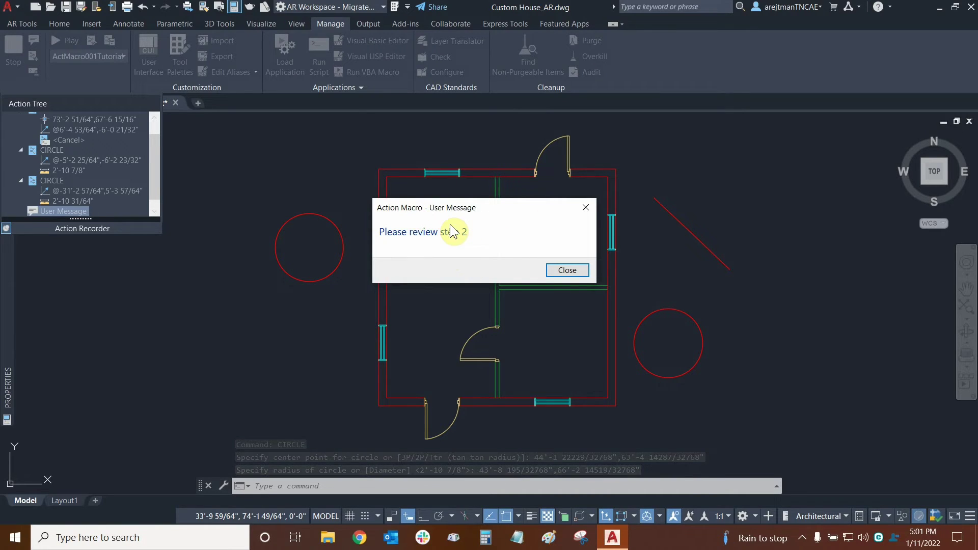
click(568, 270)
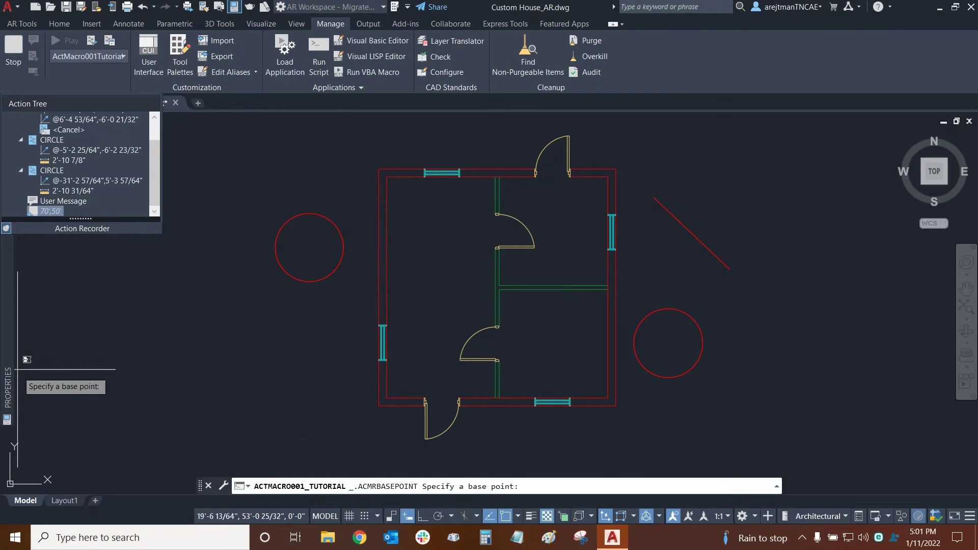
mouse_move(7, 359)
click(318, 204)
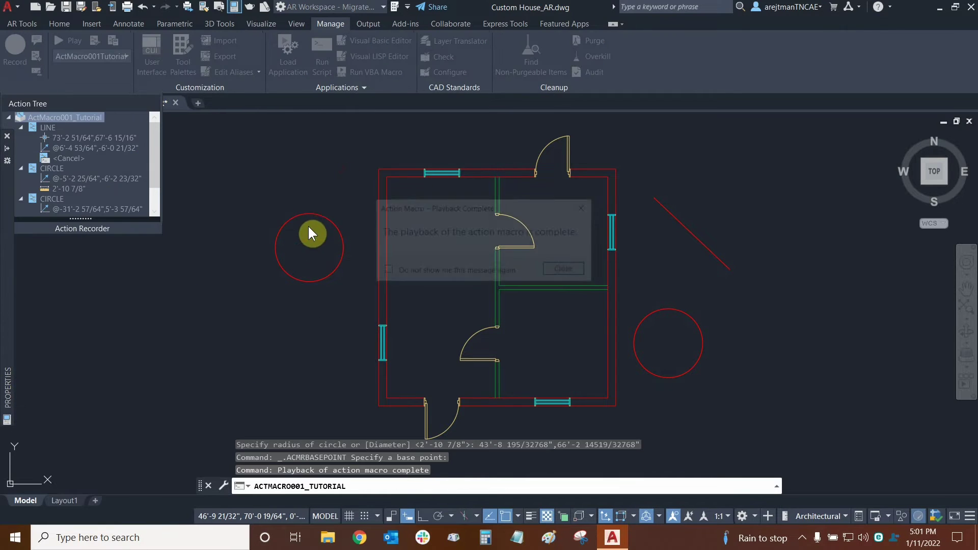
Dismiss the playback-complete notice and test-select the left circle, checking its object type.
click(567, 270)
click(262, 185)
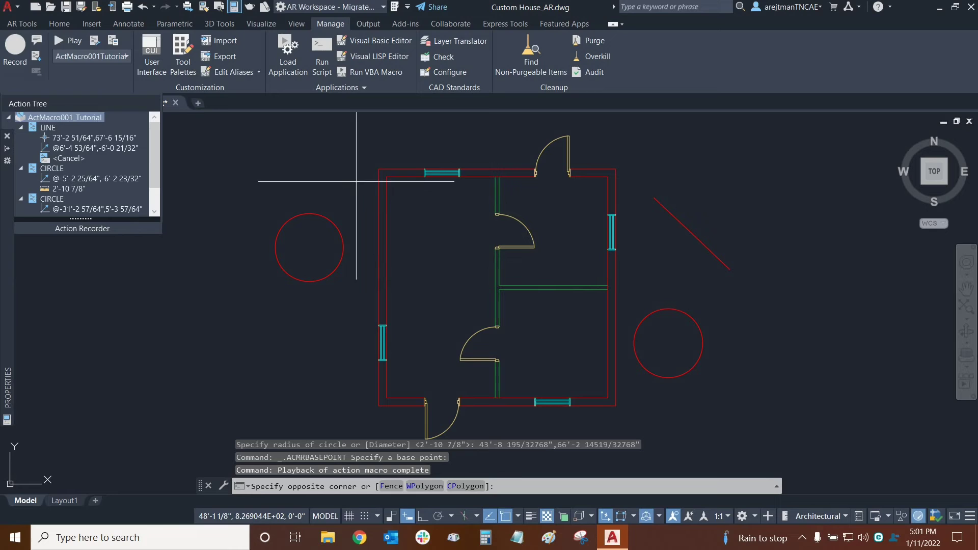
click(352, 291)
mouse_move(11, 308)
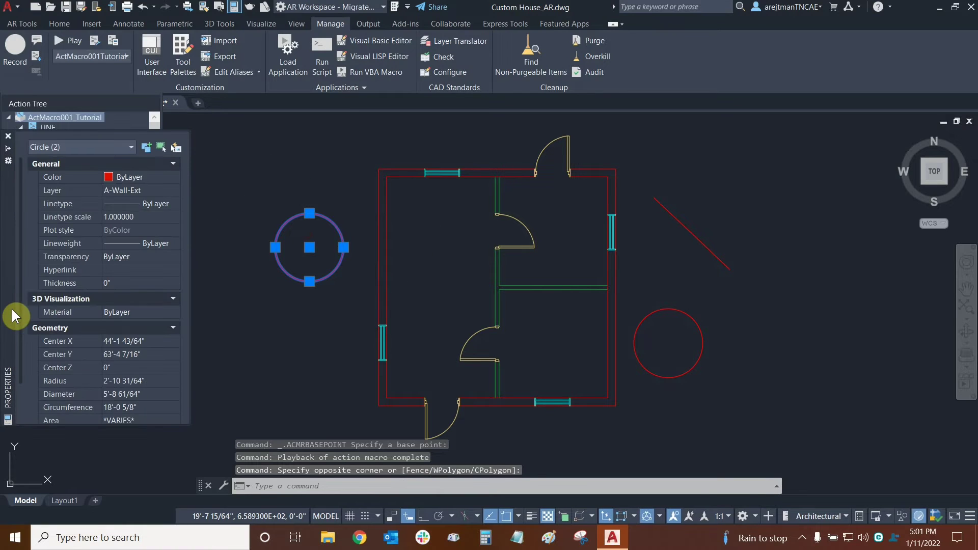
click(104, 148)
click(70, 161)
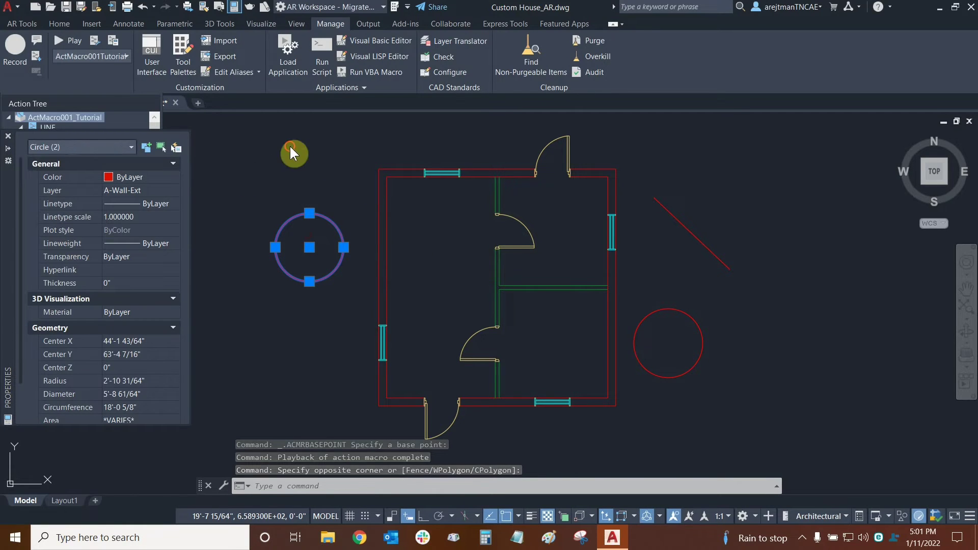
key(Escape)
Window-select and delete the red diagonal line, then check selection of each circle.
click(698, 214)
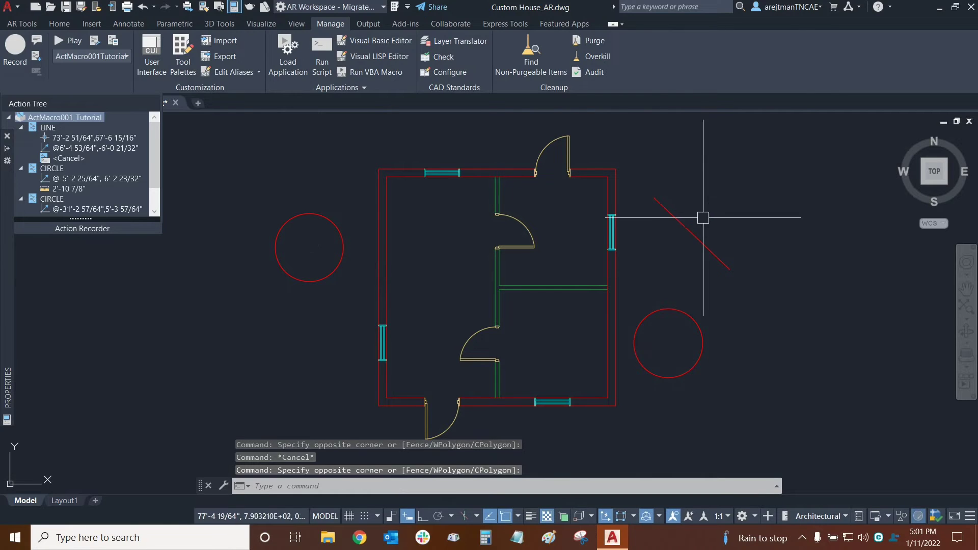
click(685, 235)
key(Delete)
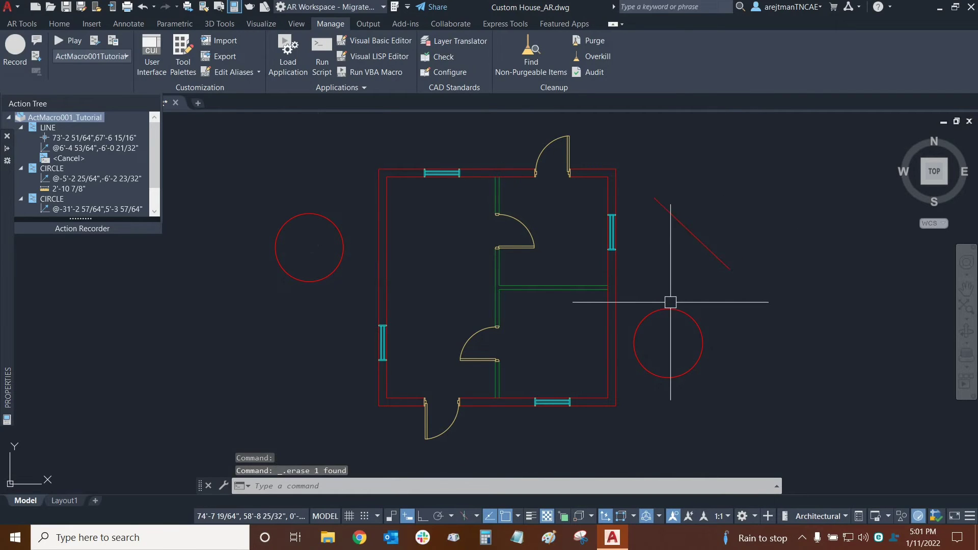
click(671, 305)
key(Escape)
click(301, 215)
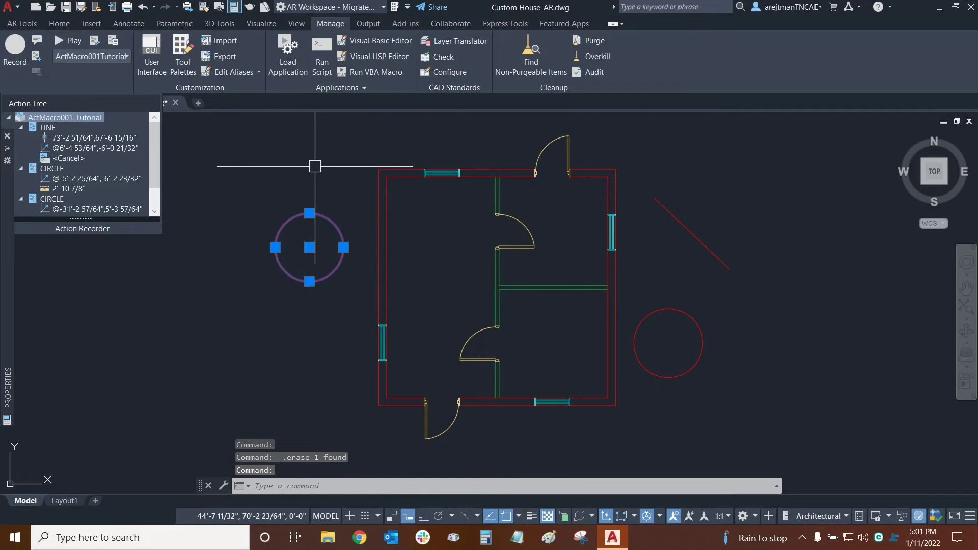
key(Escape)
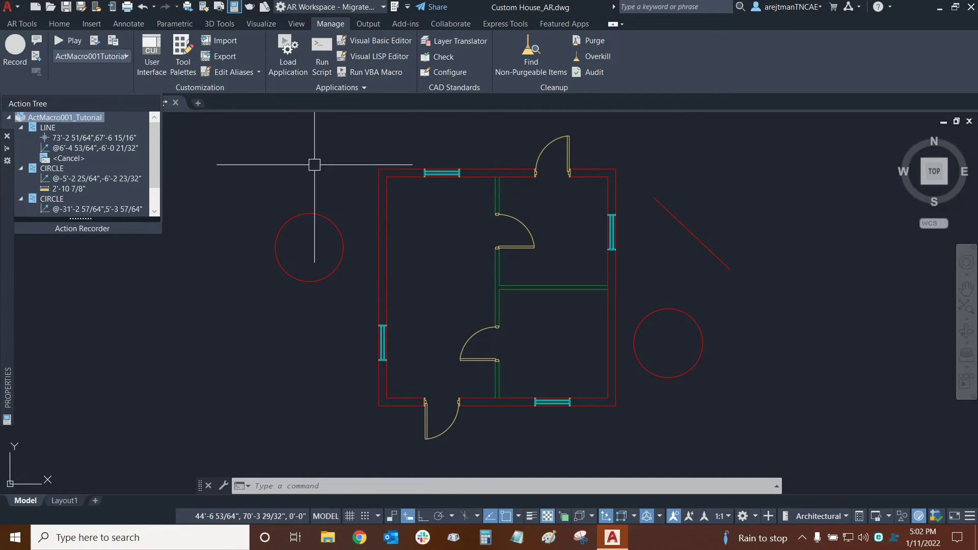
Delete the left circle, then the remaining diagonal line and right circle together.
click(327, 169)
click(304, 228)
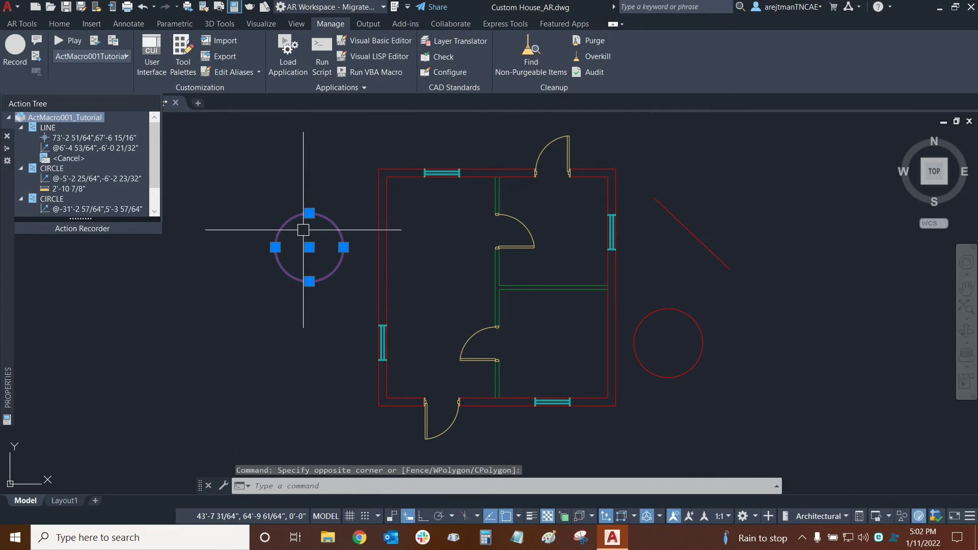
key(Delete)
click(732, 181)
click(681, 327)
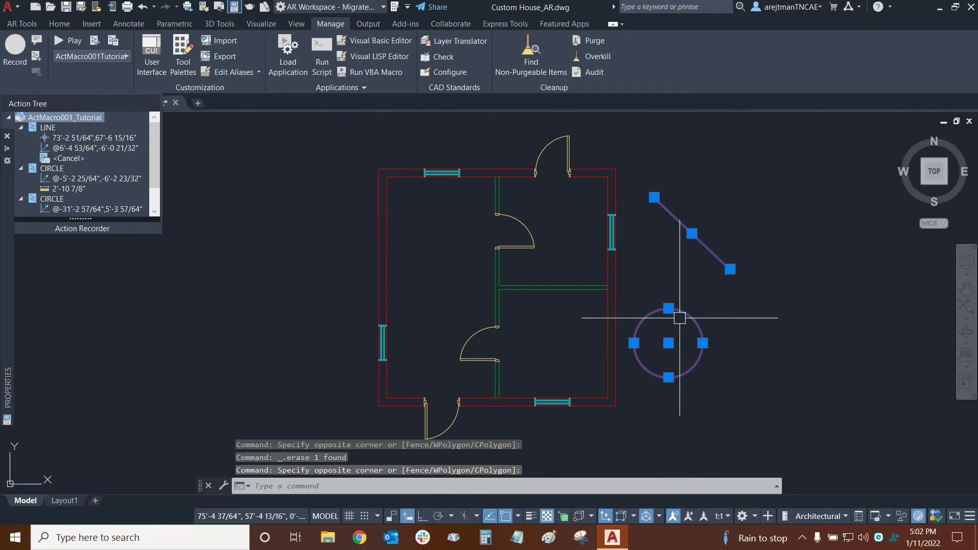
key(Delete)
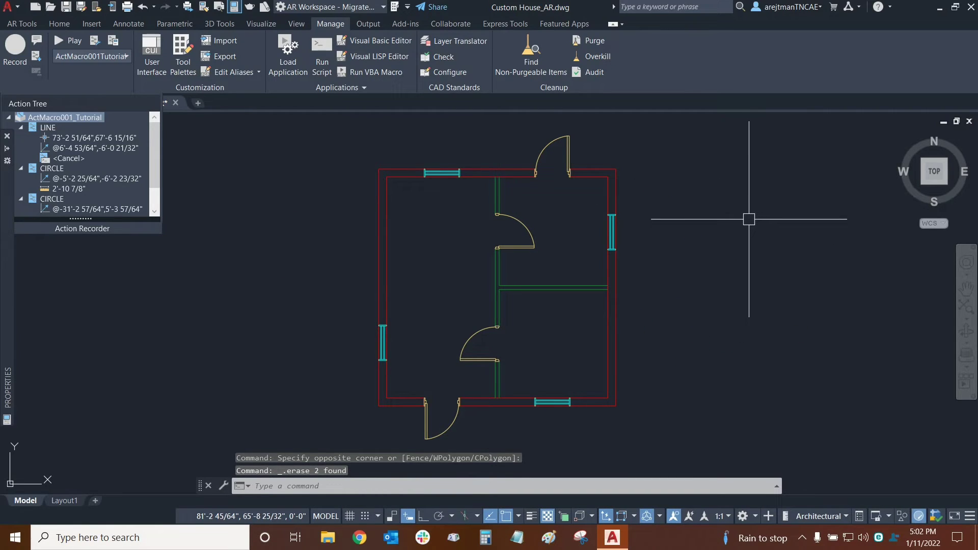
Replay ActMacro001_Tutorial, using the plan's lower-right corner as base point, until playback completes.
click(58, 40)
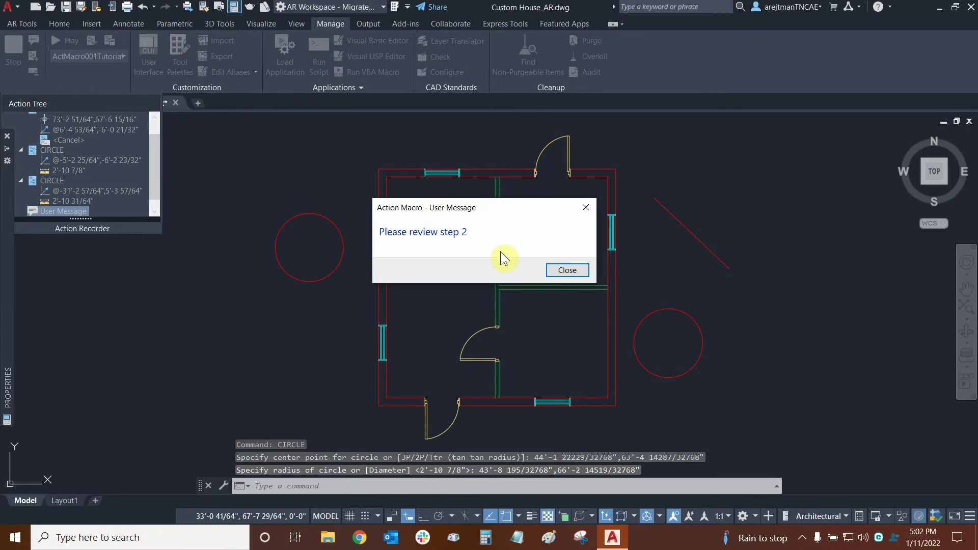
click(556, 269)
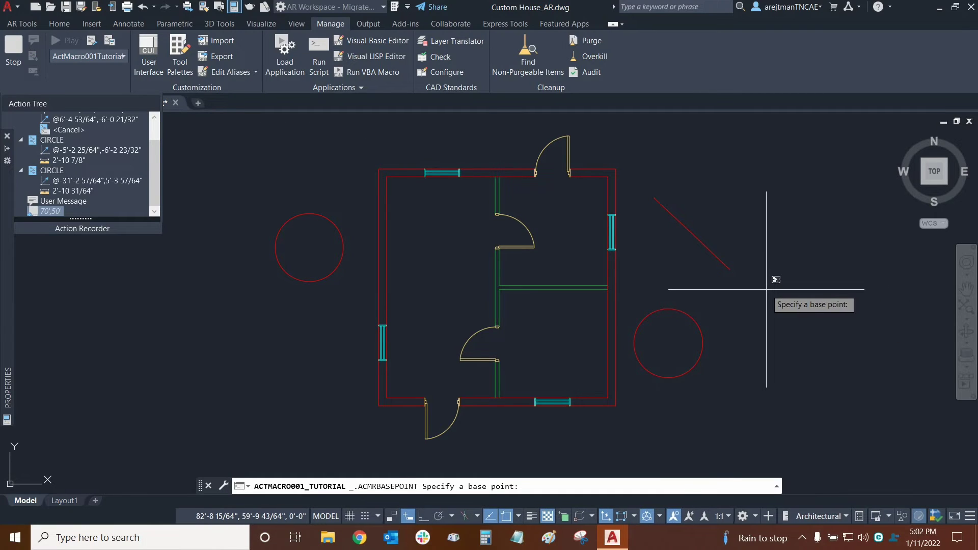
click(616, 405)
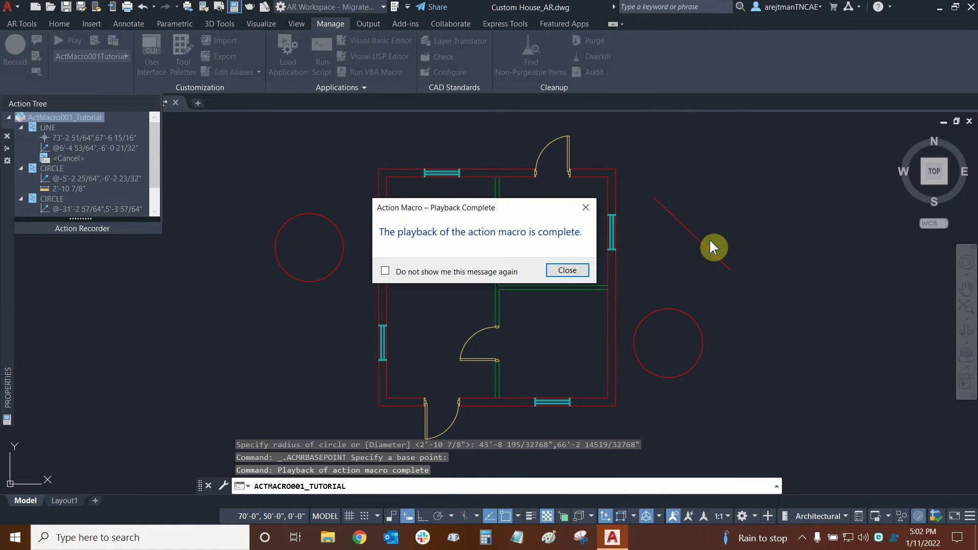
click(580, 271)
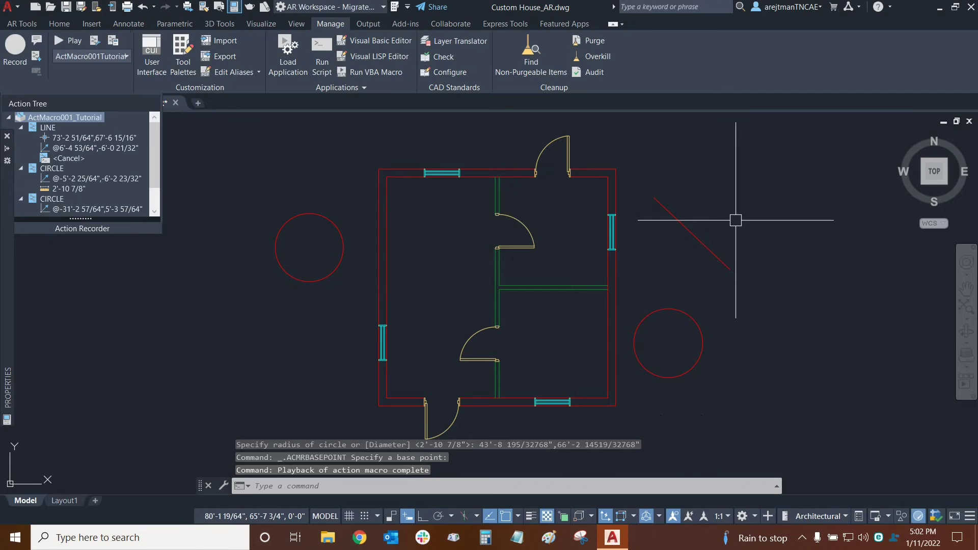
Erase the red line and both circles, then start recording a new action macro.
click(738, 191)
click(688, 329)
key(Delete)
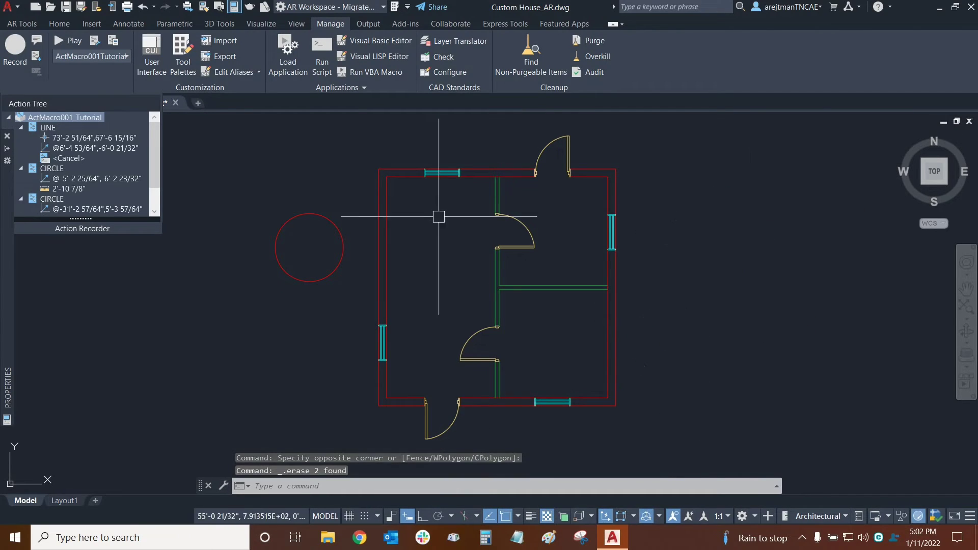
click(338, 190)
click(283, 243)
key(Delete)
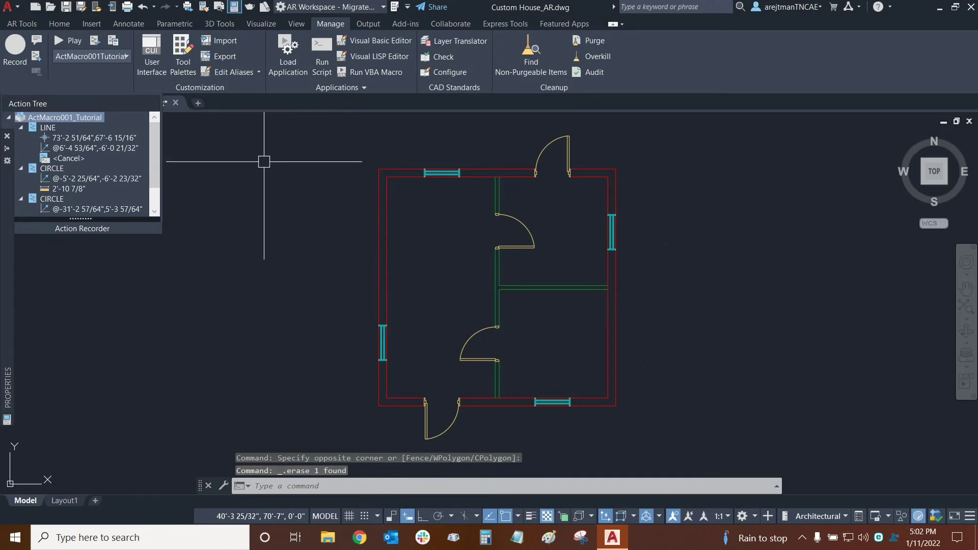
click(13, 58)
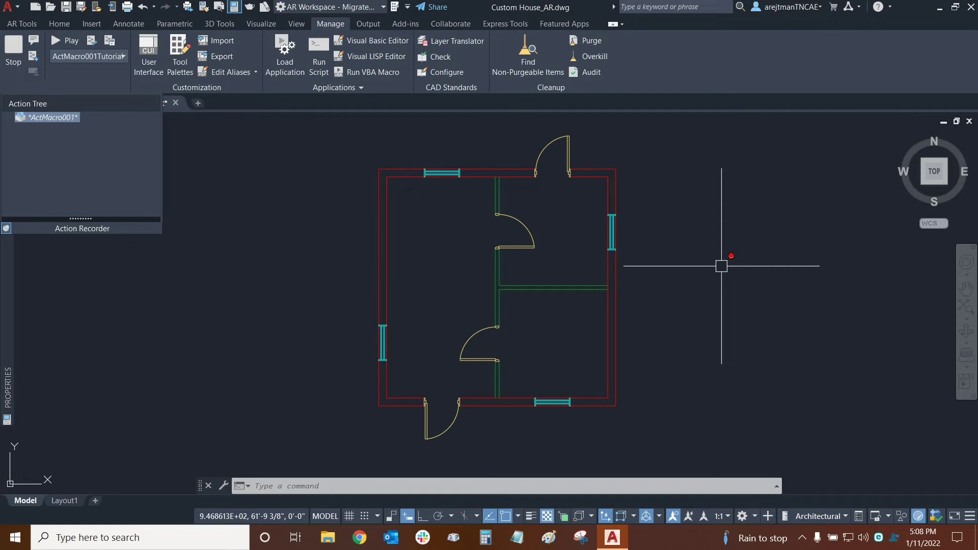
Record an AUDIT of the drawing, answering Y to fix any errors found.
text(AUDIT)
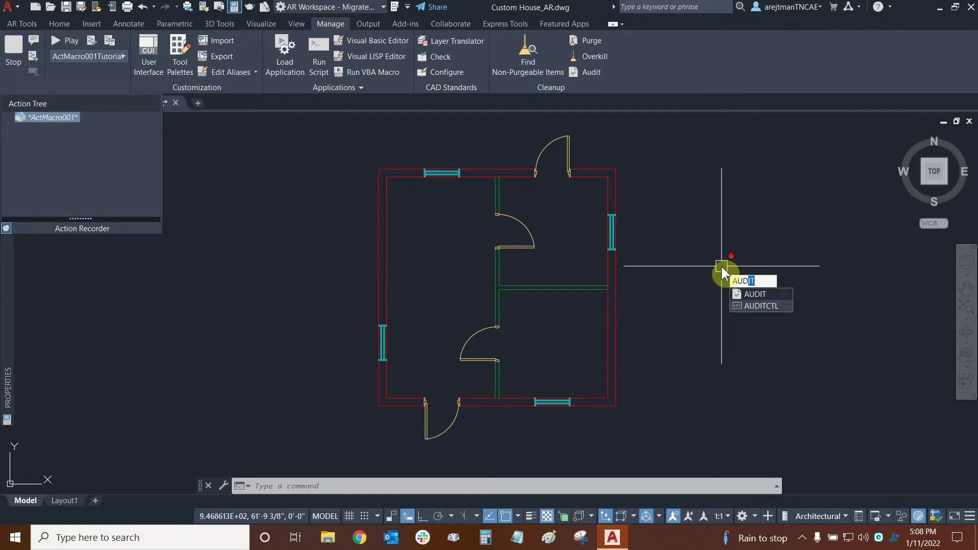
click(768, 295)
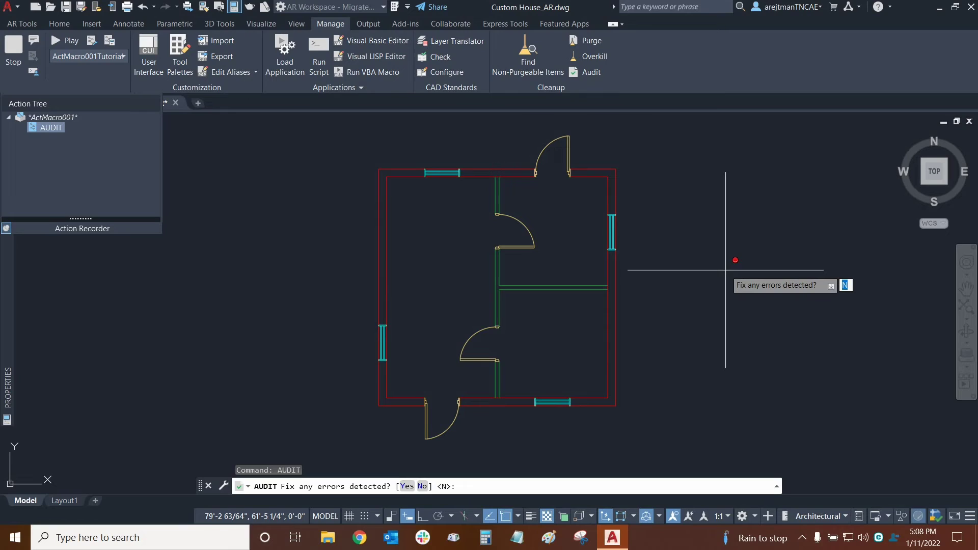
text(y)
key(Return)
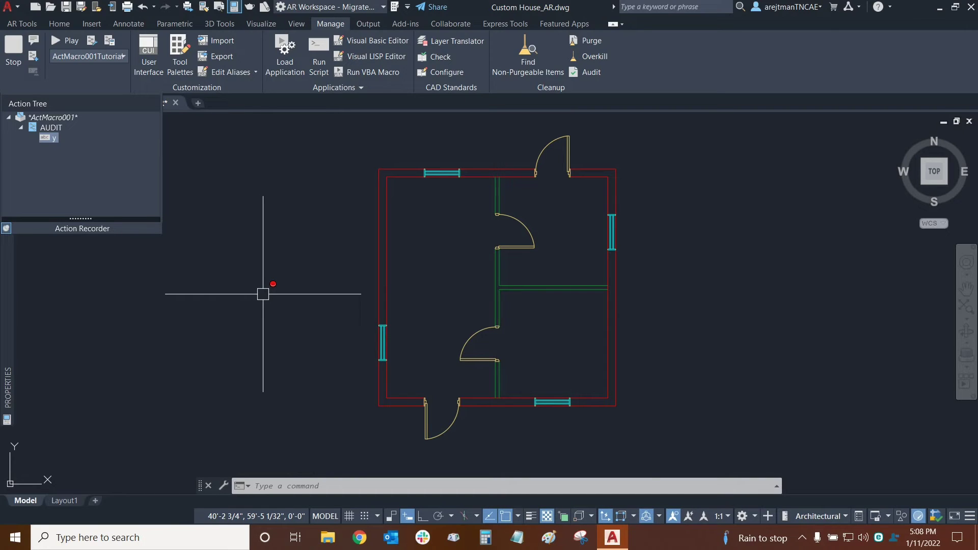
Start the command-line -PURGE command as the next recorded step.
text(purge)
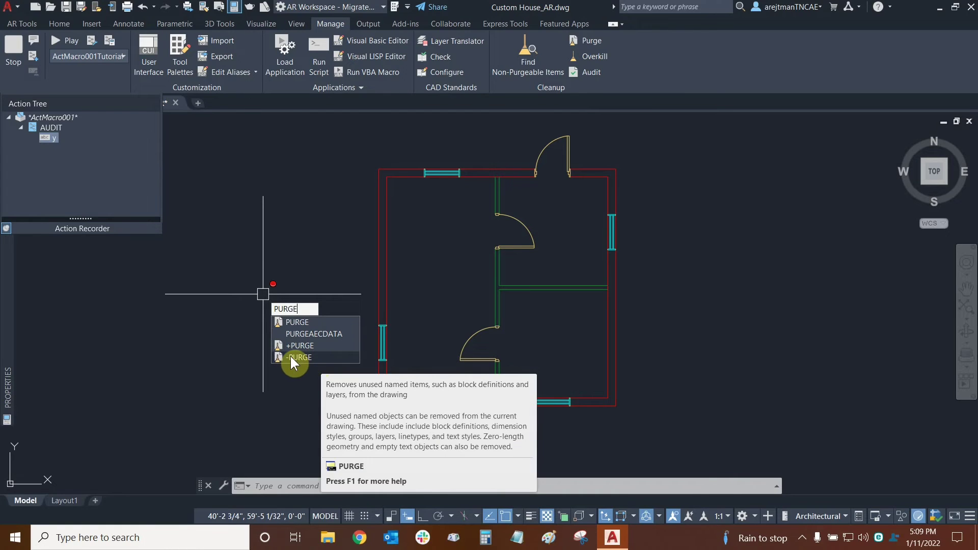
click(307, 357)
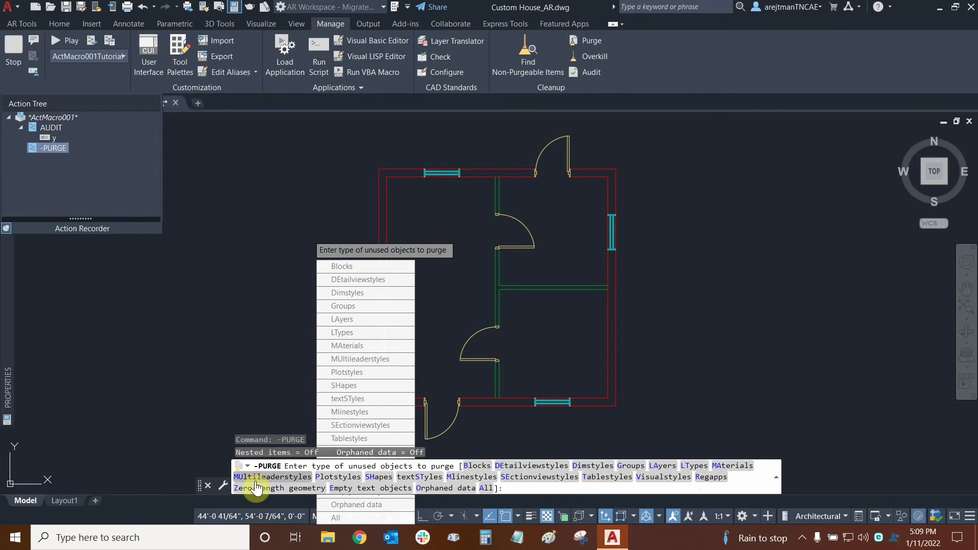
Choose All object types in -PURGE and accept the default name pattern.
click(487, 489)
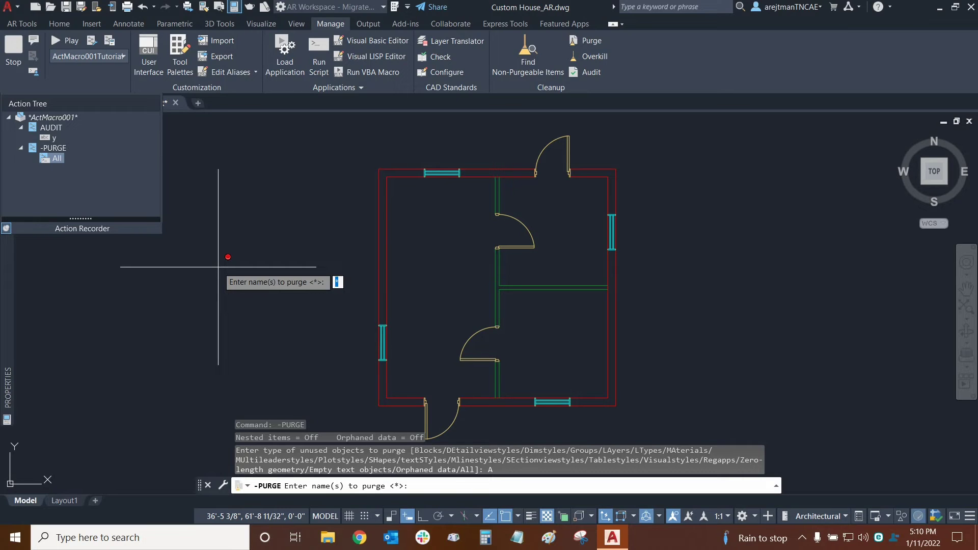
key(Return)
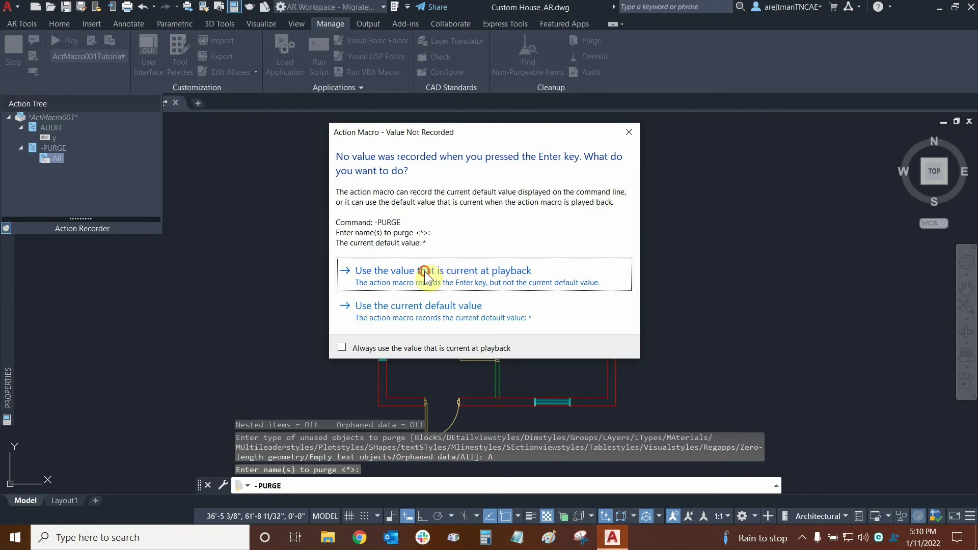
Record the current default names and answer N to skip verifying each name.
click(424, 271)
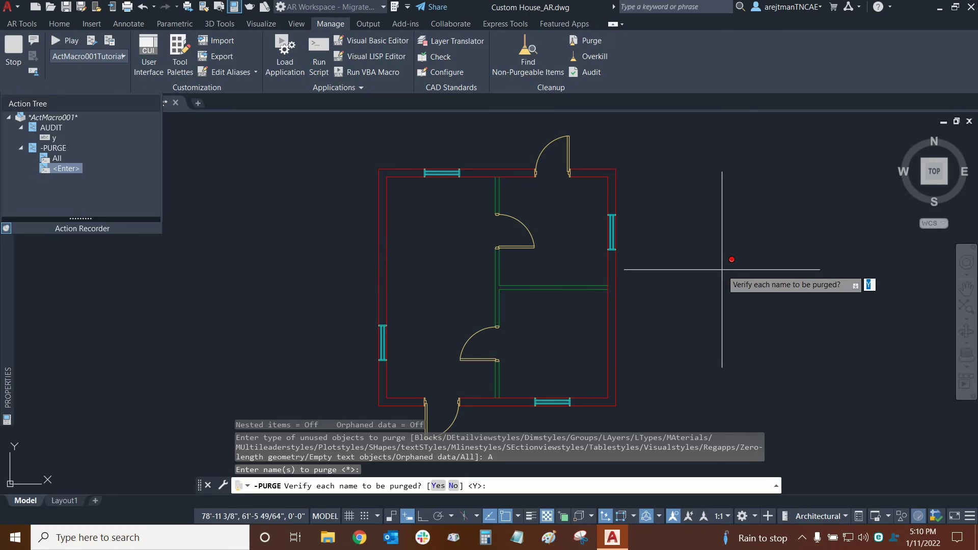
text(n)
key(Return)
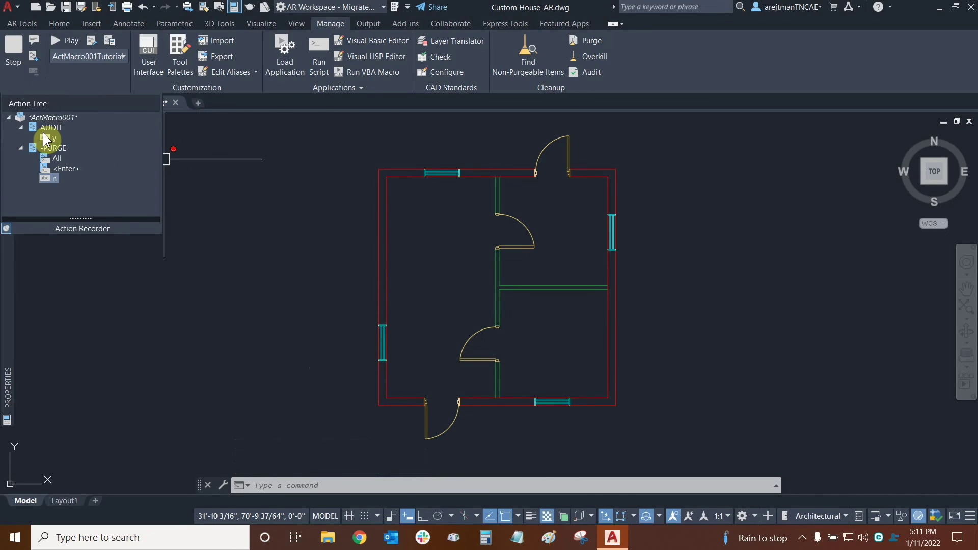
click(53, 179)
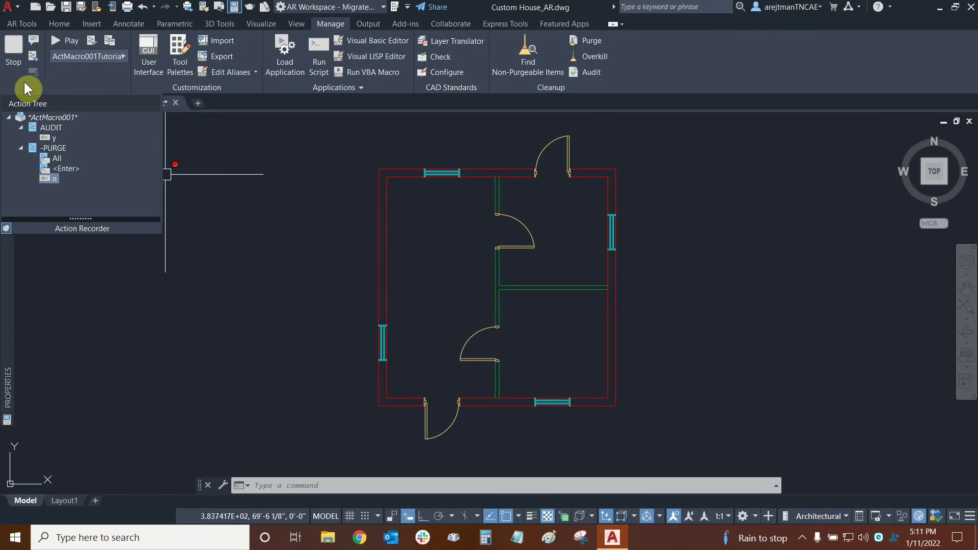
Stop recording, name the macro 'Cleaning Action Macro' with description 'Audit and -Purge', and try saving.
click(13, 70)
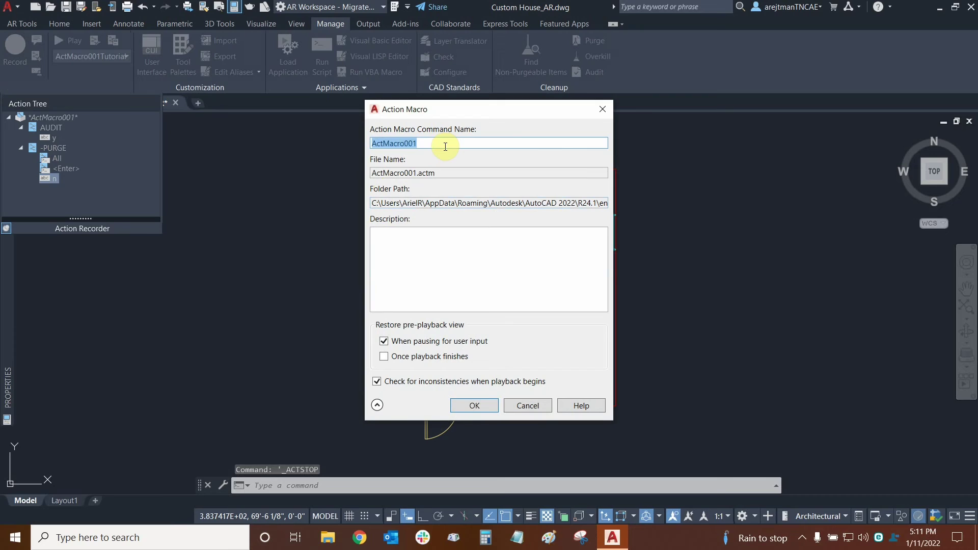
text(Cleaning )
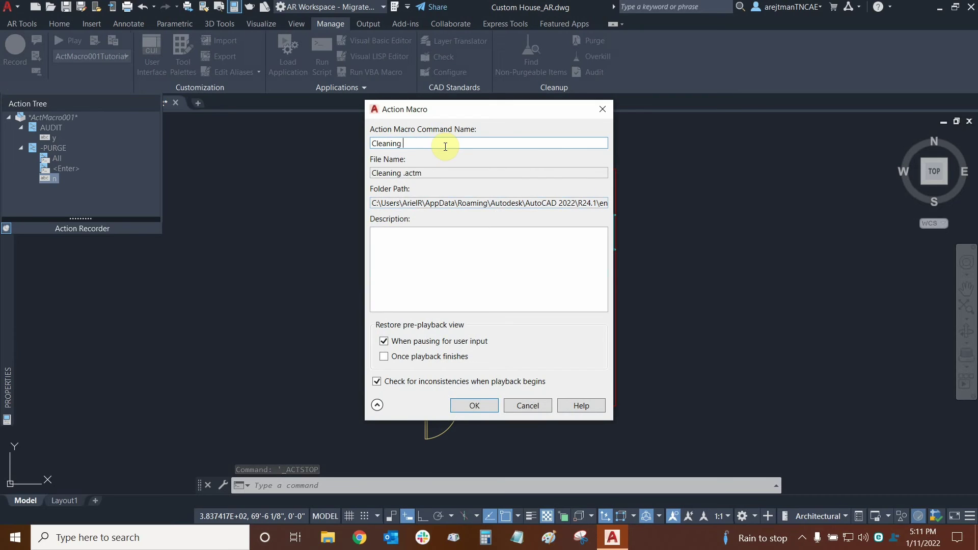
text(Action Macro)
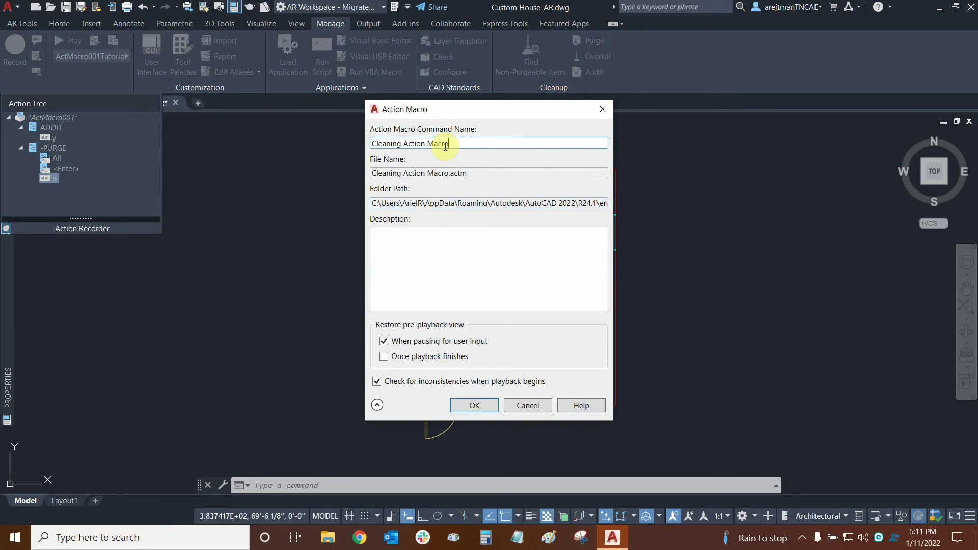
click(476, 264)
text(Audit +)
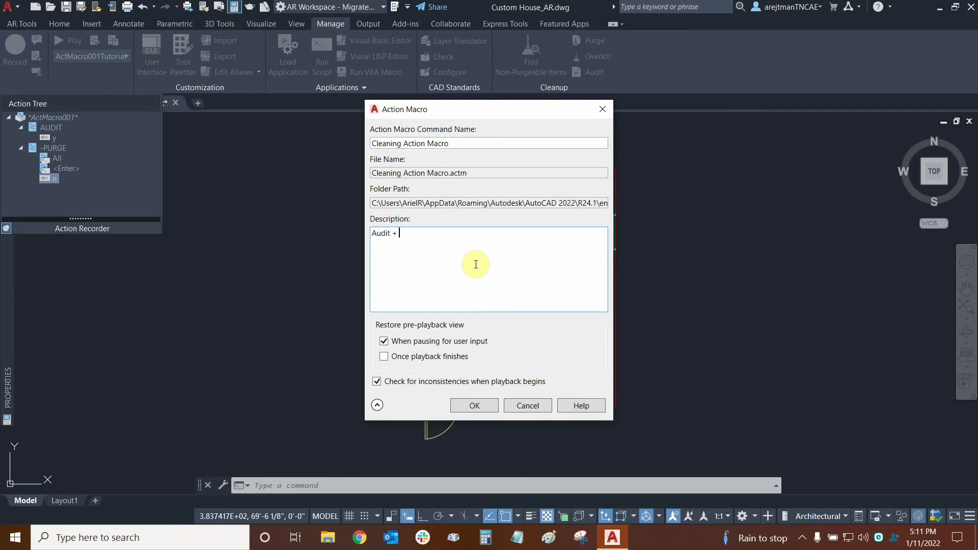
text( -Purge)
click(397, 233)
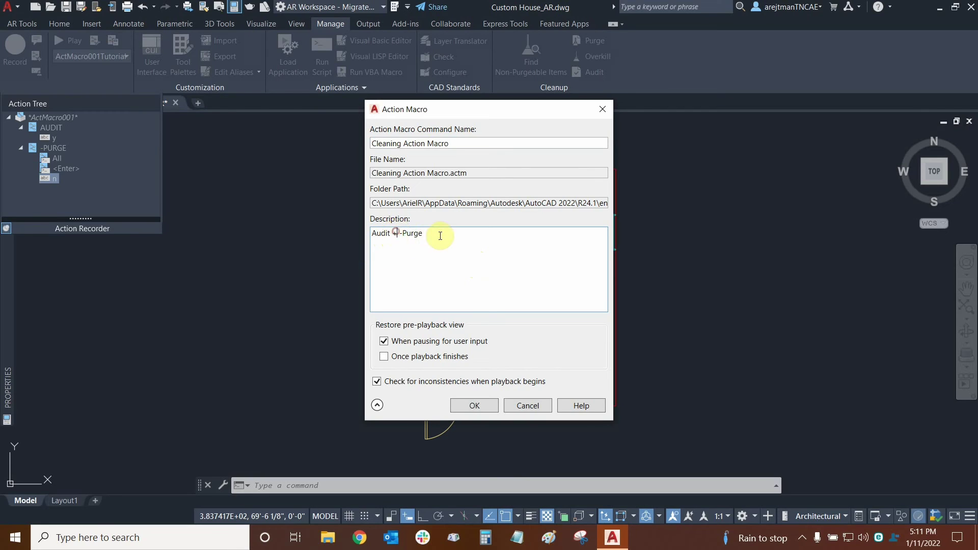
key(BackSpace)
text(and)
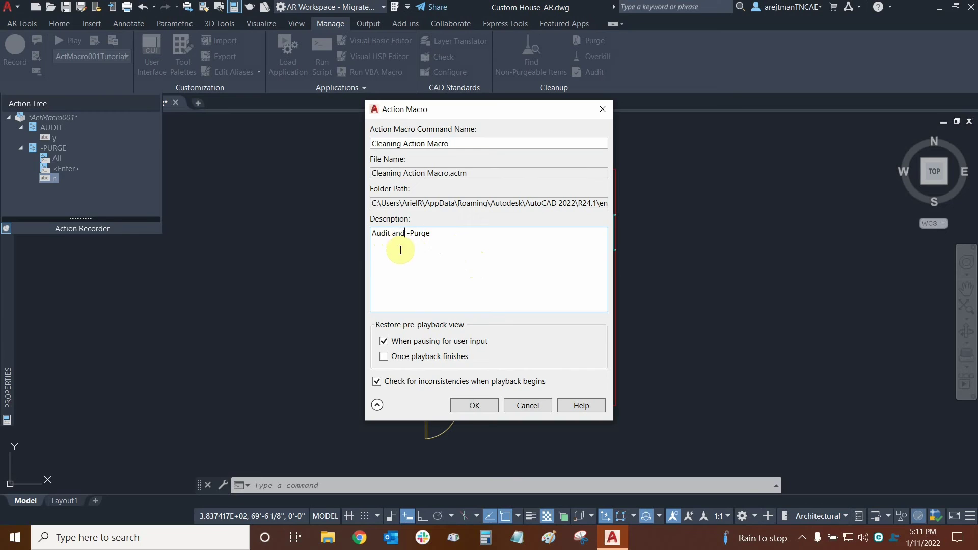
click(482, 409)
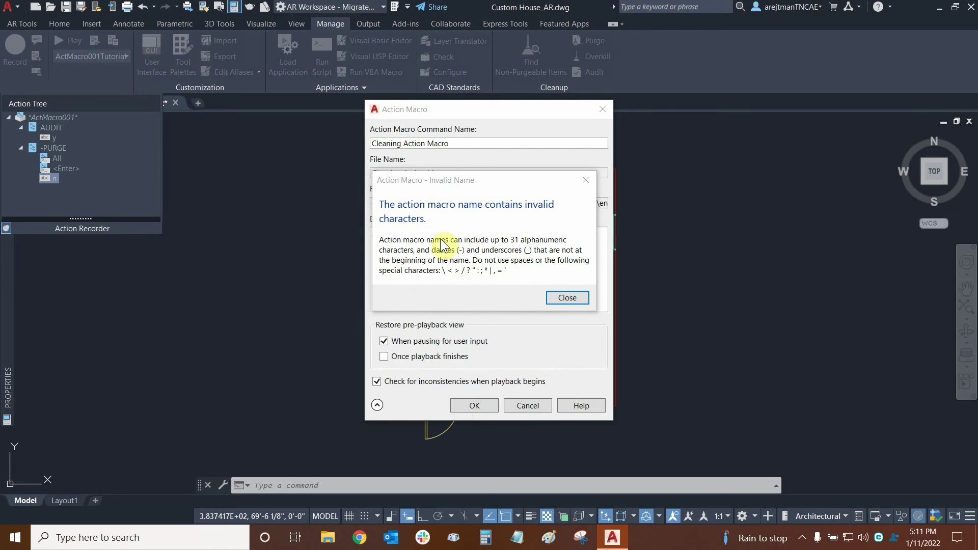
Try removing the hyphen from the description, then restore 'Audit and -Purge' after another rejection.
click(565, 299)
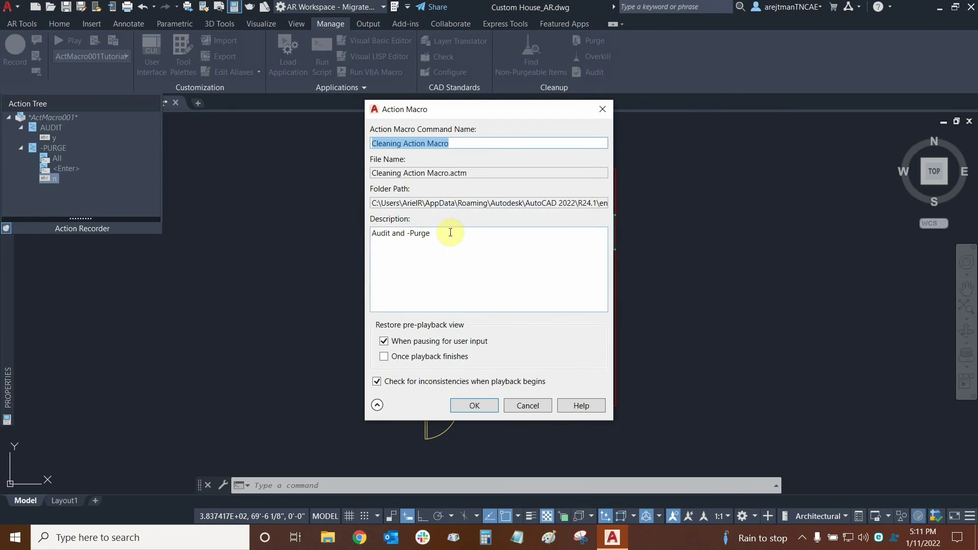
click(411, 234)
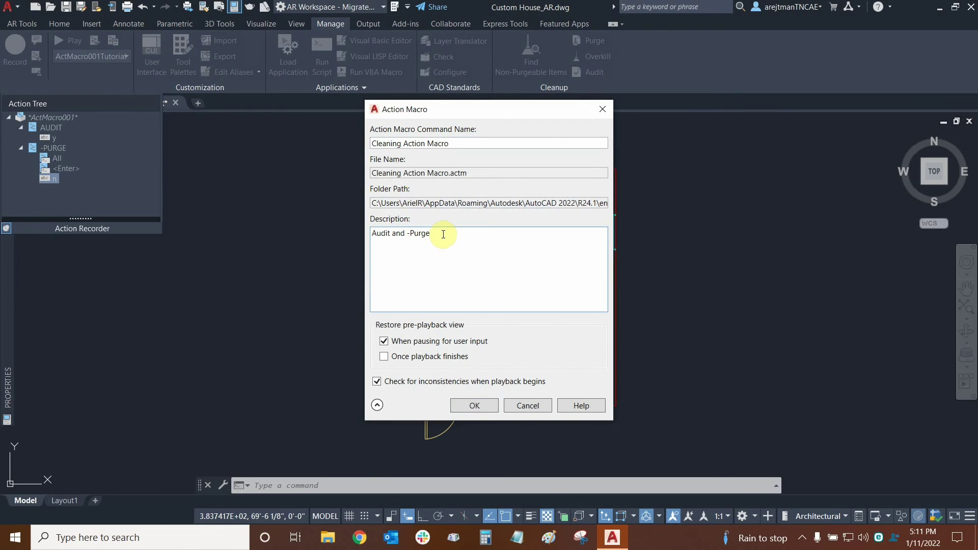
key(BackSpace)
click(467, 405)
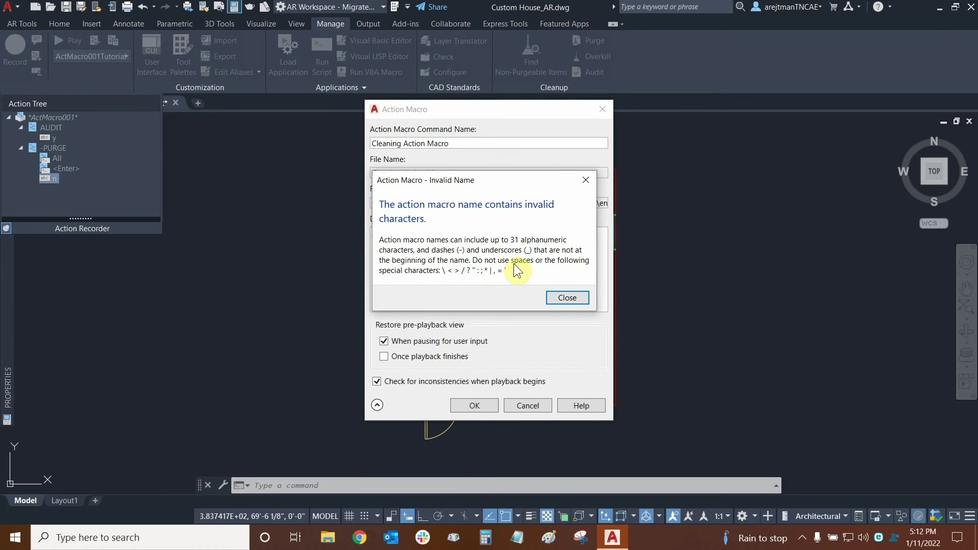
click(566, 298)
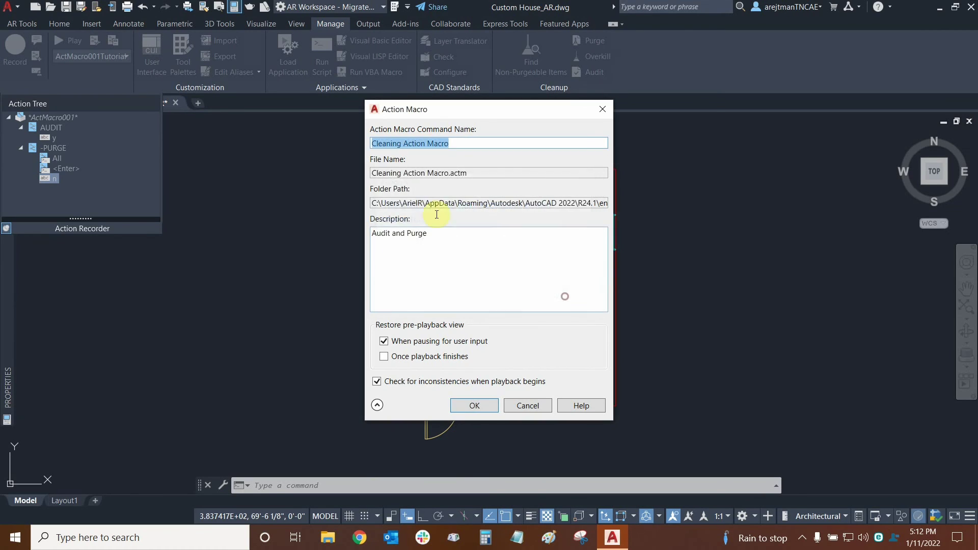
click(394, 239)
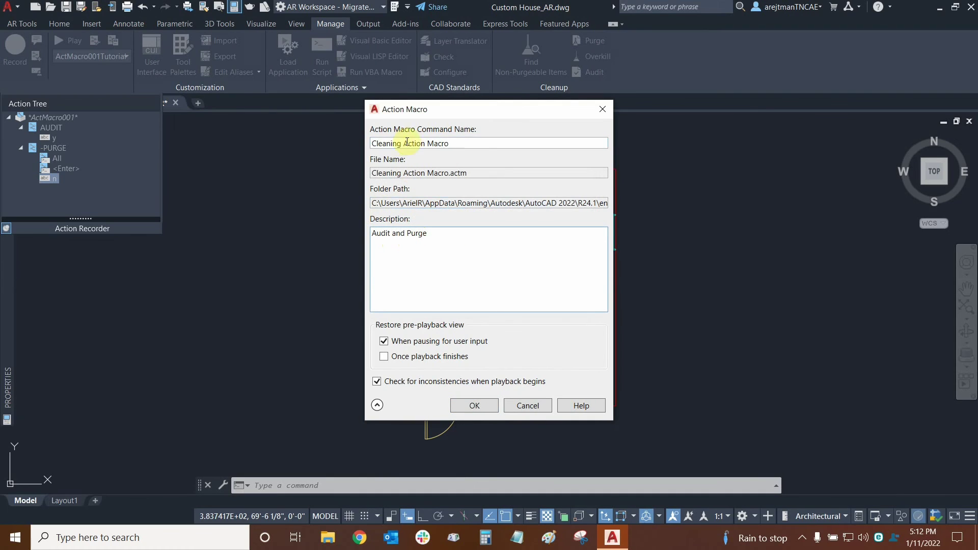
double_click(400, 234)
click(410, 232)
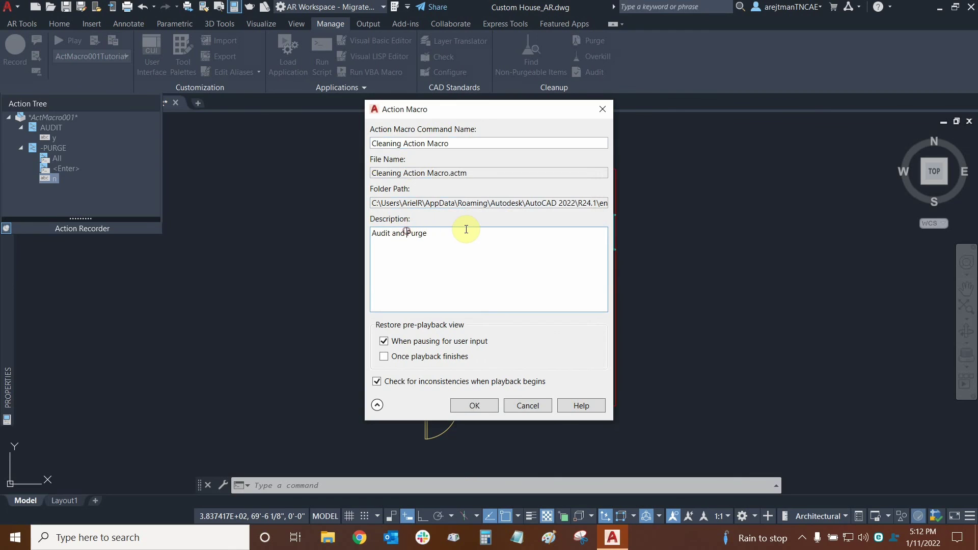
text(-)
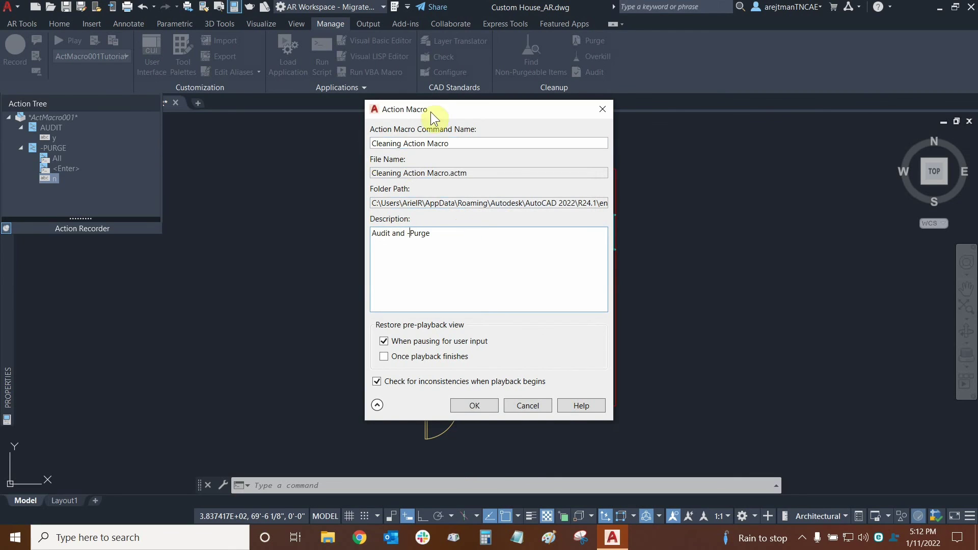
Replace the spaces in the name with underscores and save as Cleaning_Action_Macro.
click(404, 144)
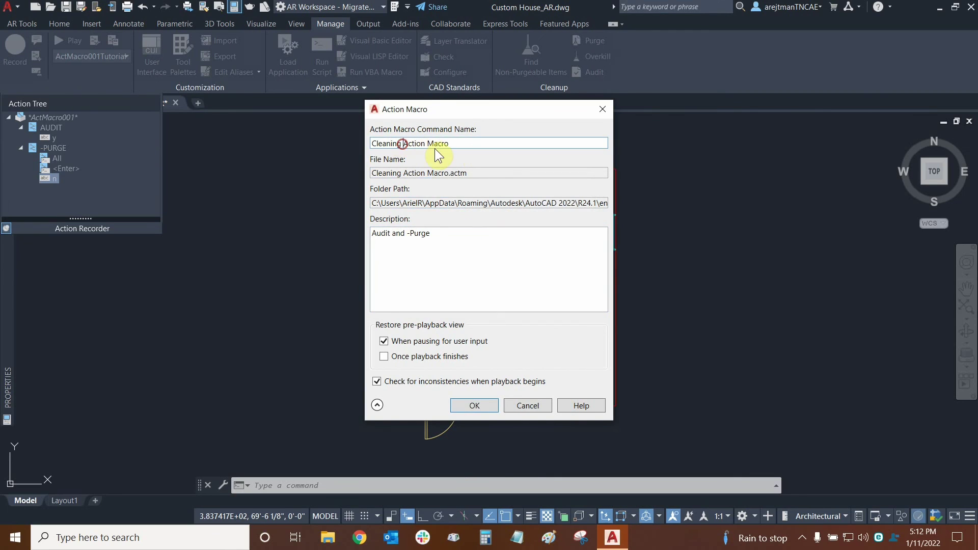
key(BackSpace)
text(_)
click(430, 144)
key(BackSpace)
text(_)
click(472, 409)
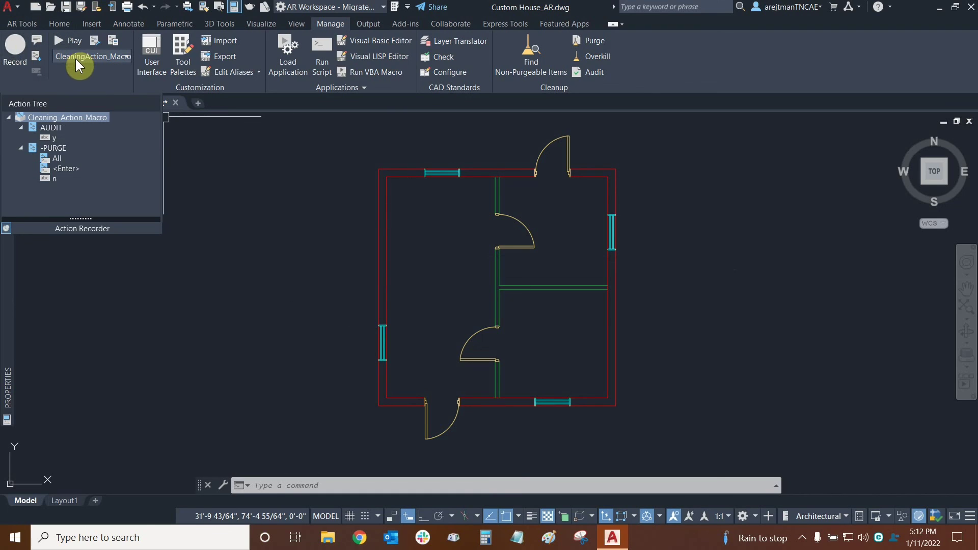
Play back Cleaning_Action_Macro and dismiss the Playback Complete message.
click(103, 56)
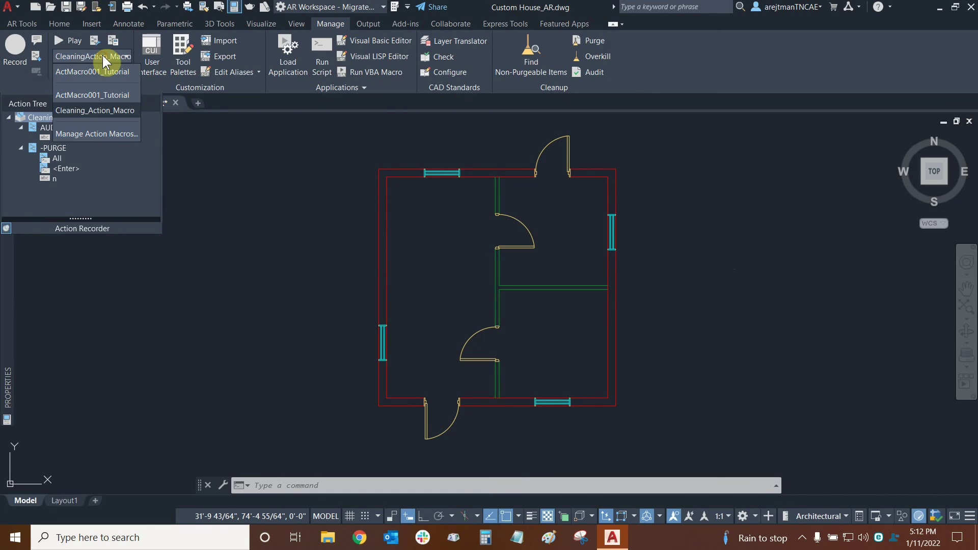
click(99, 110)
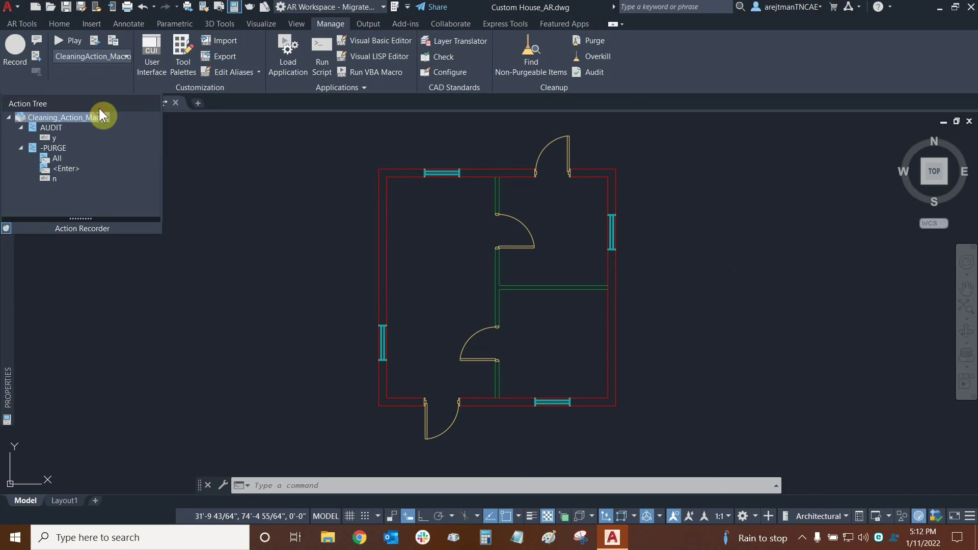
click(56, 41)
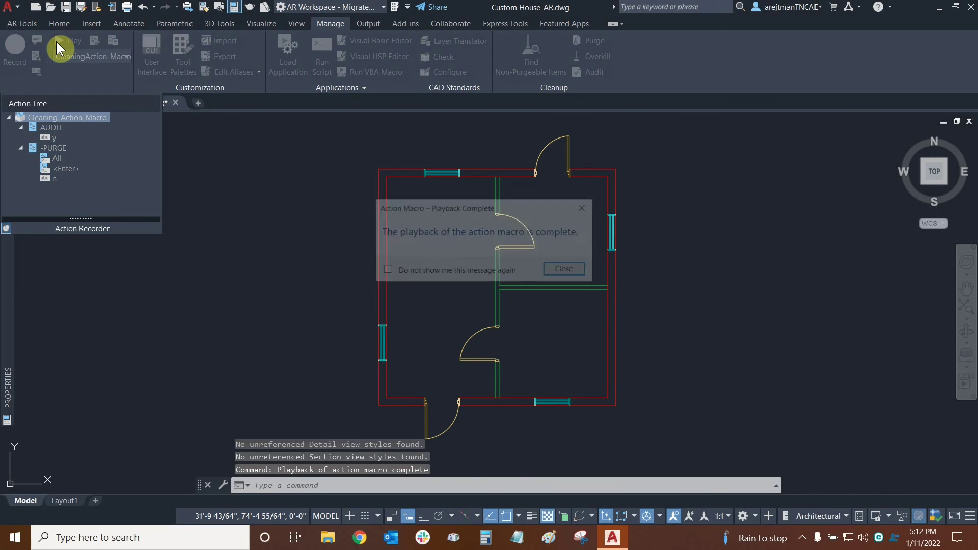
click(579, 273)
Expand the command history to review the purge results, then collapse it.
click(250, 484)
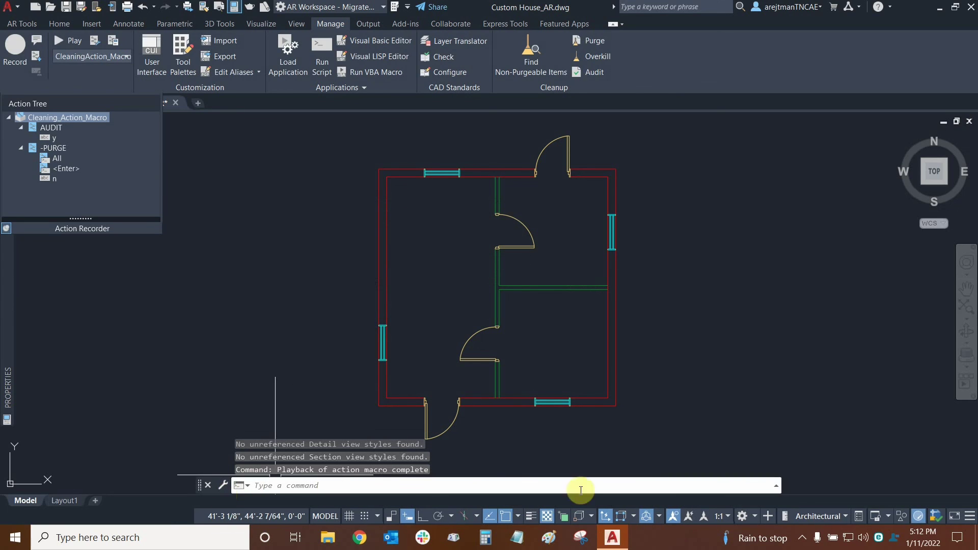
click(778, 490)
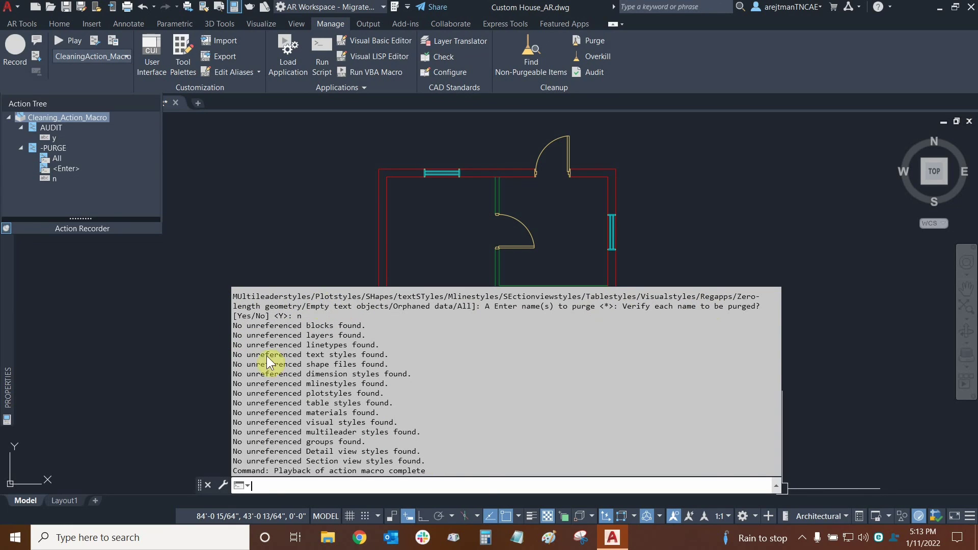
click(778, 489)
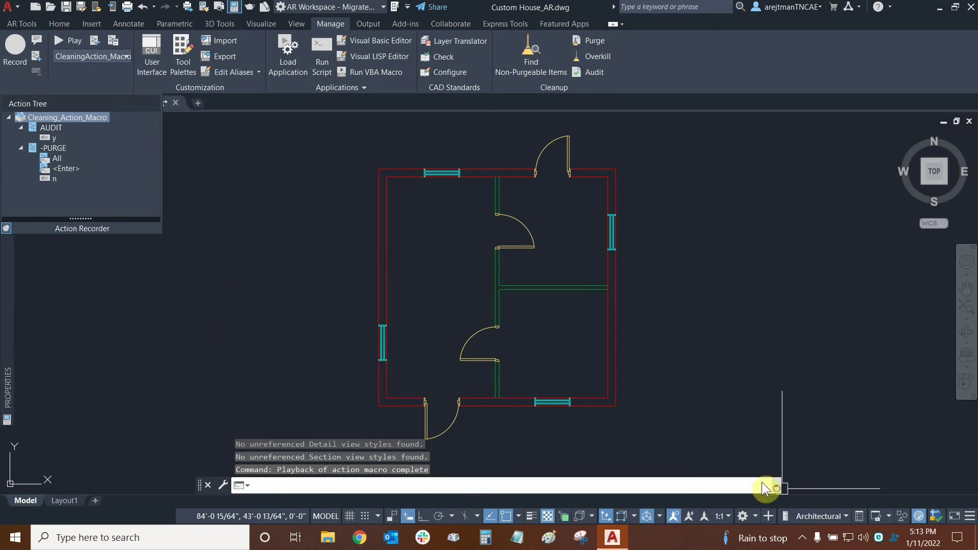